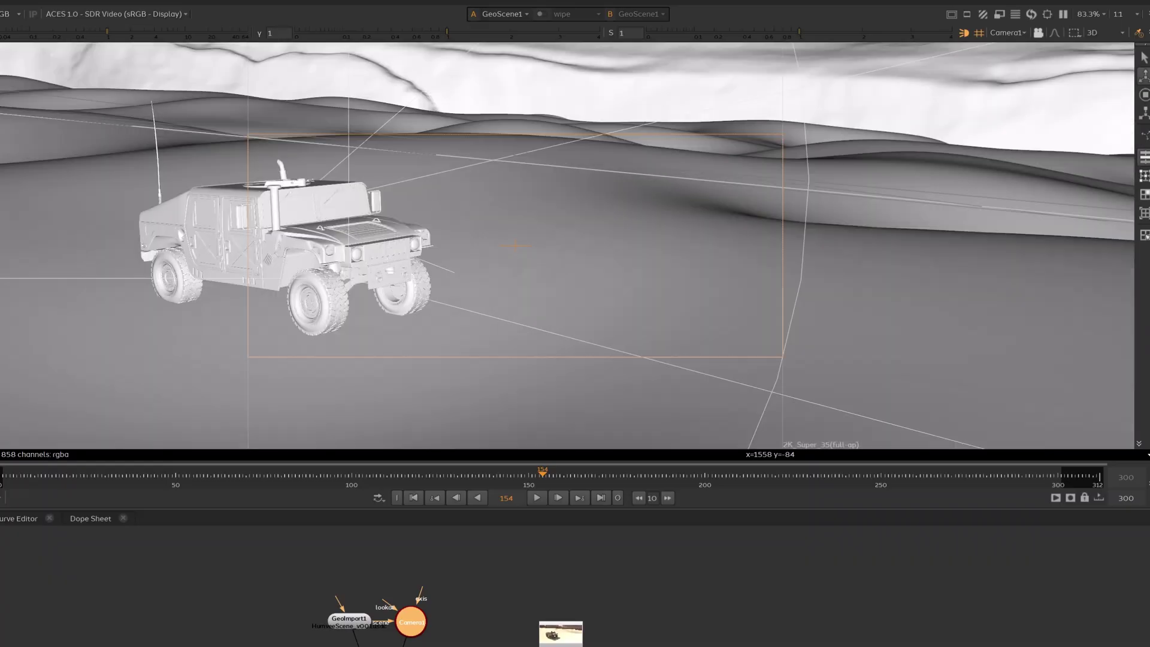
- Zoom the 3D viewer out from the Humvee until the surrounding canyon cliffs appear
scroll(515, 245, "down", 10)
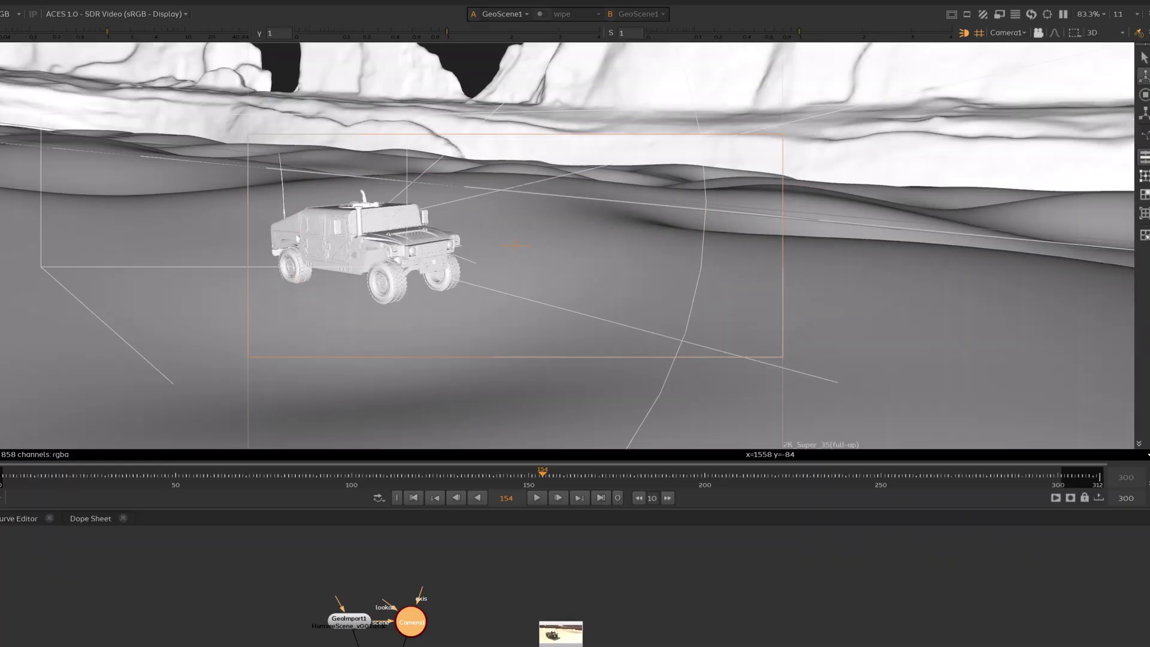
scroll(515, 246, "down", 3)
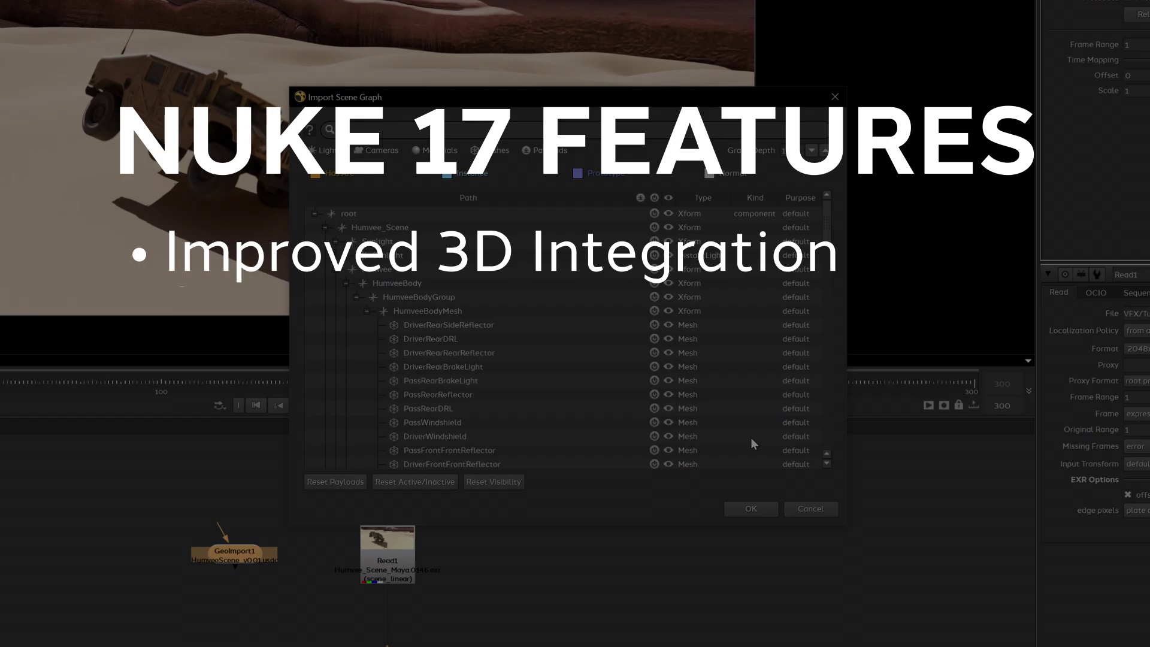
- Set both CanyonMeshGroup entries as GeoBindMaterial1's mask patterns and close the prim picker
scroll(614, 340, "down", 5)
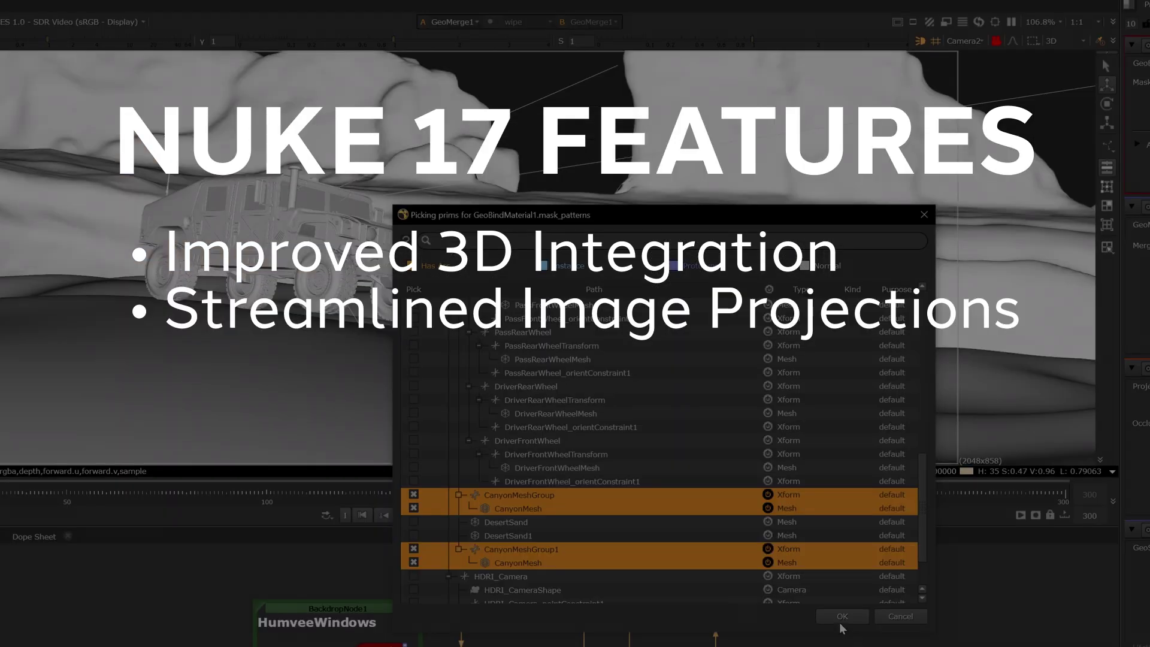
left_click(840, 620)
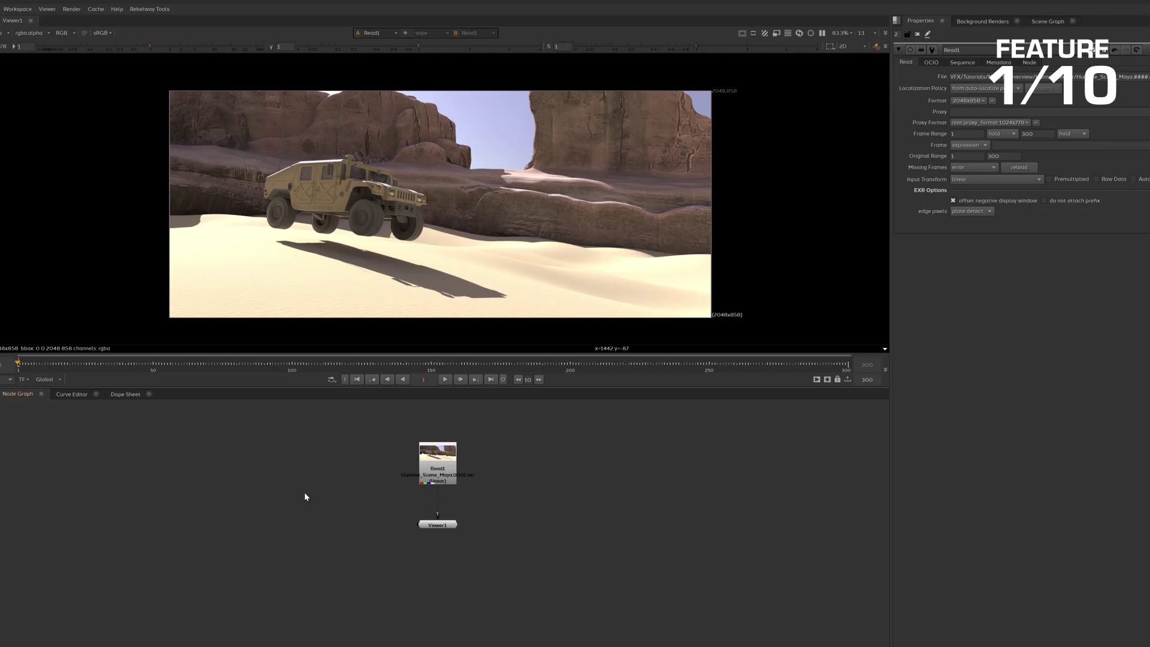
- Set the project's OCIO config to ACES fn-nuke_cg-config-v2.2.0
key("s")
left_click(933, 60)
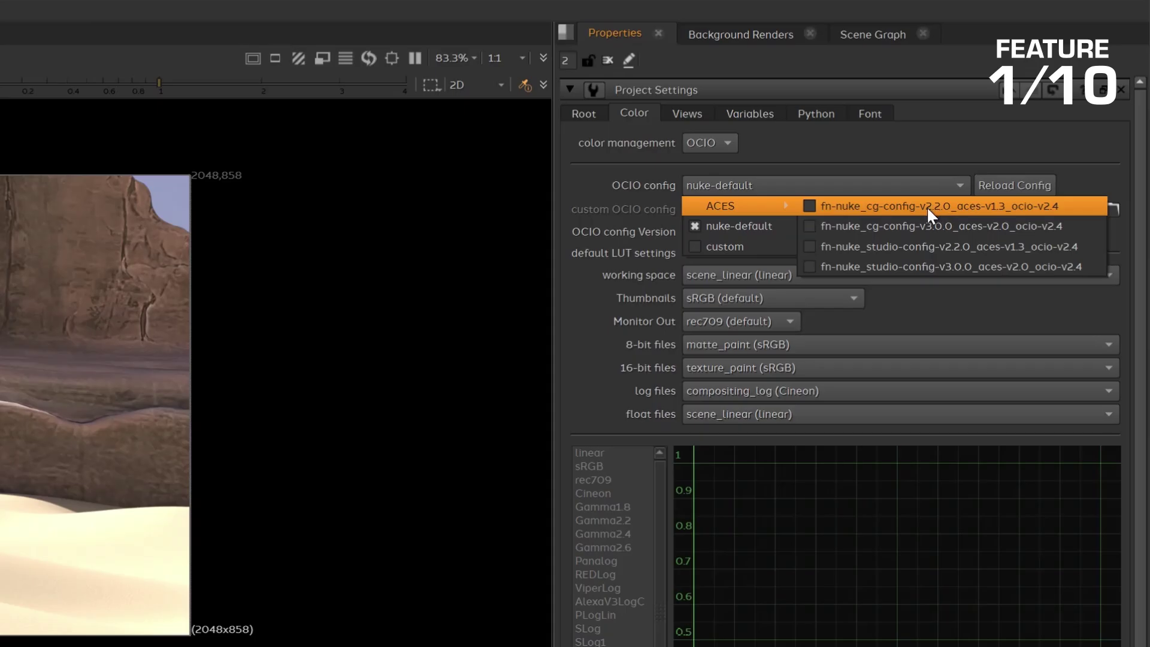
left_click(926, 206)
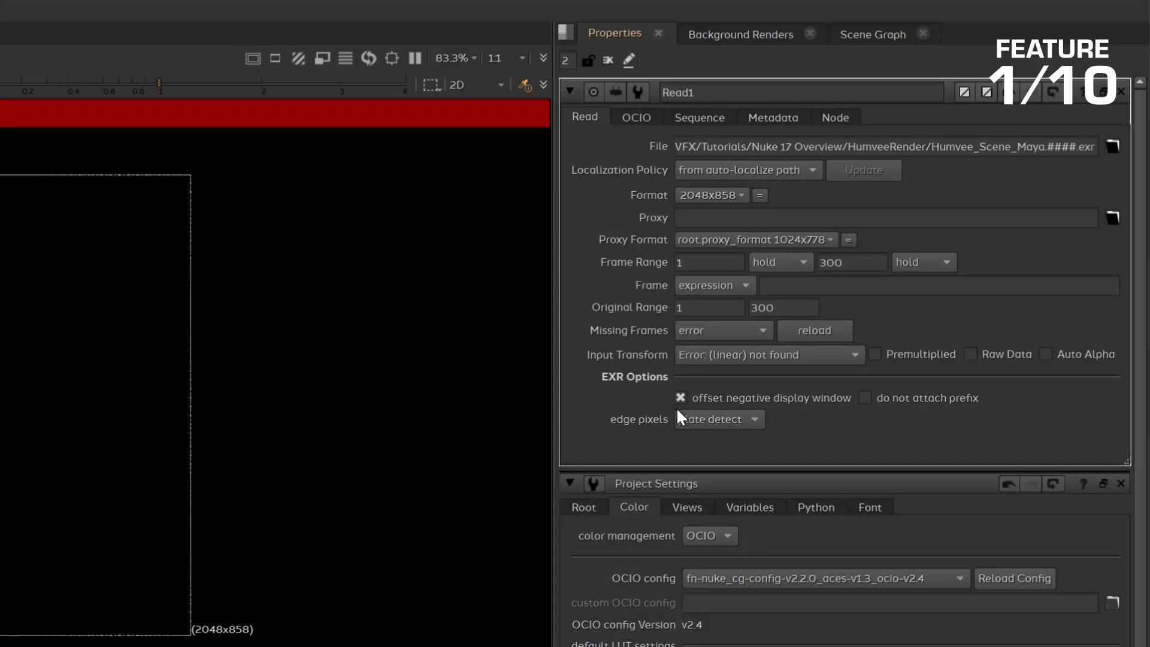
left_click(764, 356)
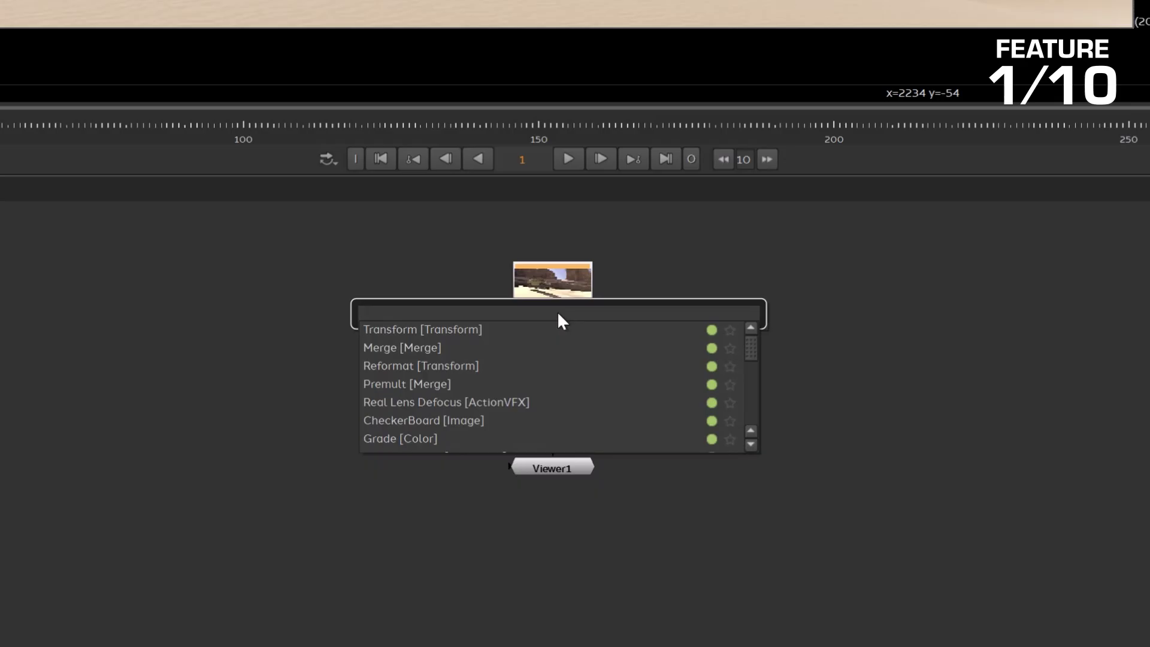
- Insert a TVIscale node after Read1 to upscale the plate to 4K, then play it back
type("TVI")
key("Return")
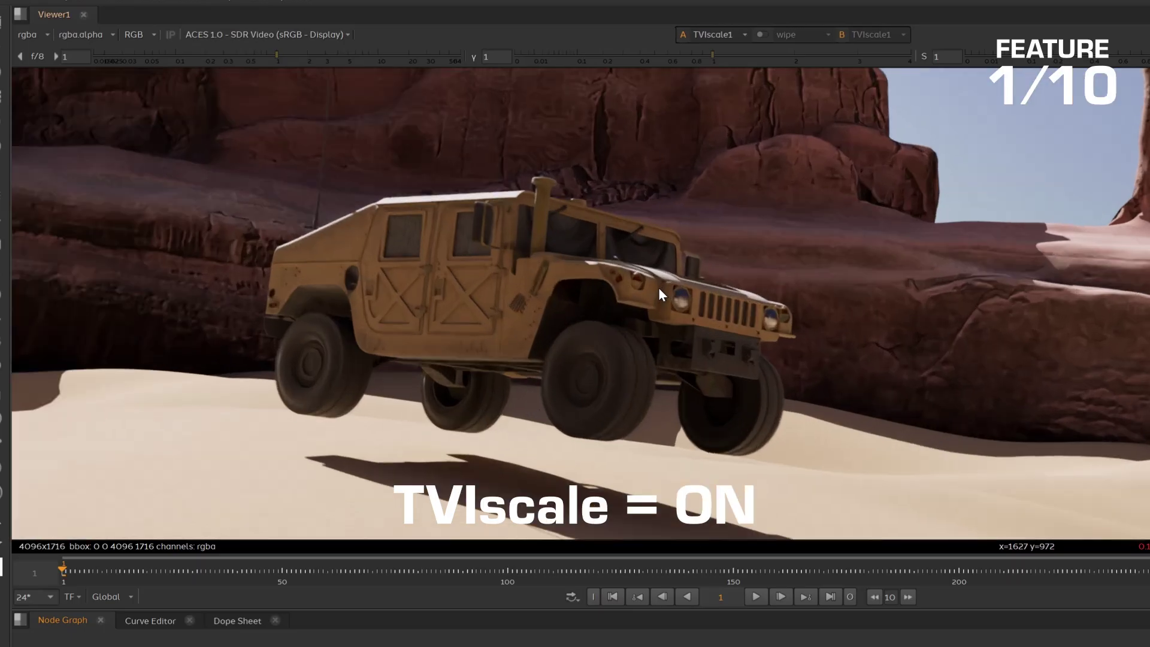
scroll(659, 286, "up", 5)
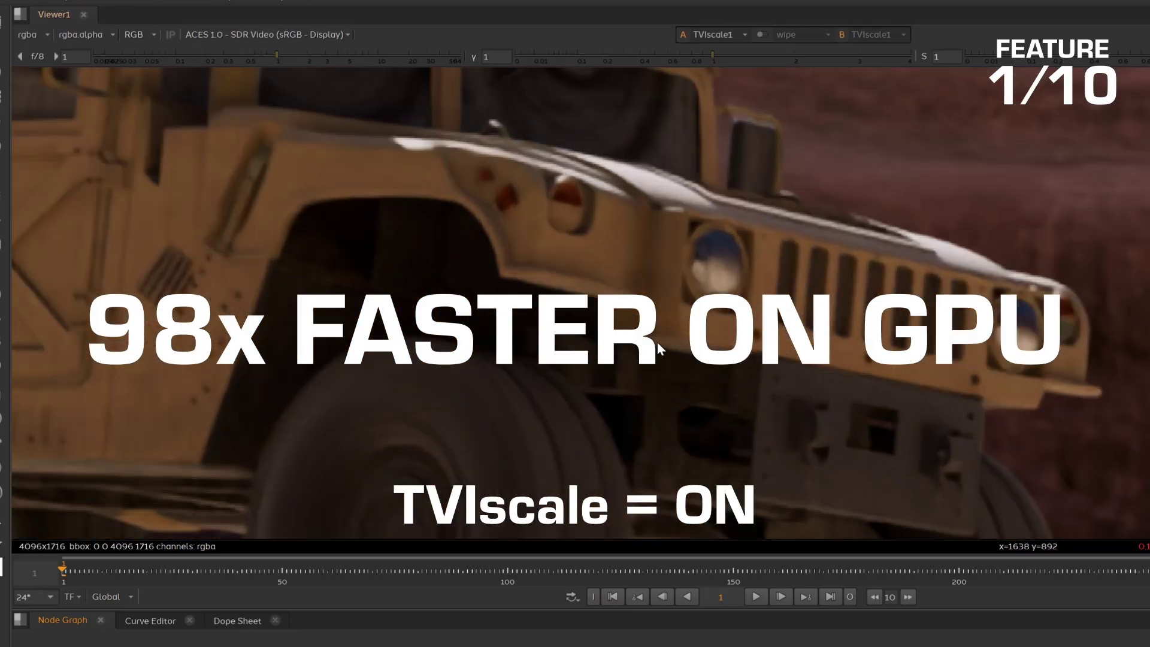
scroll(656, 341, "up", 2)
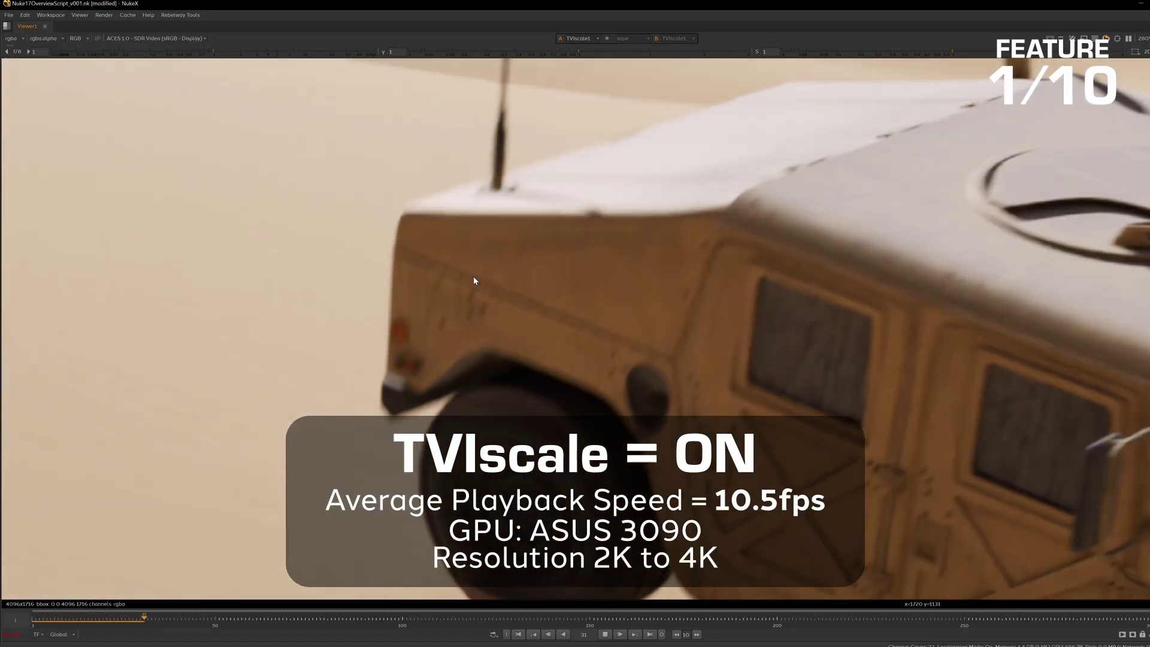
key("k")
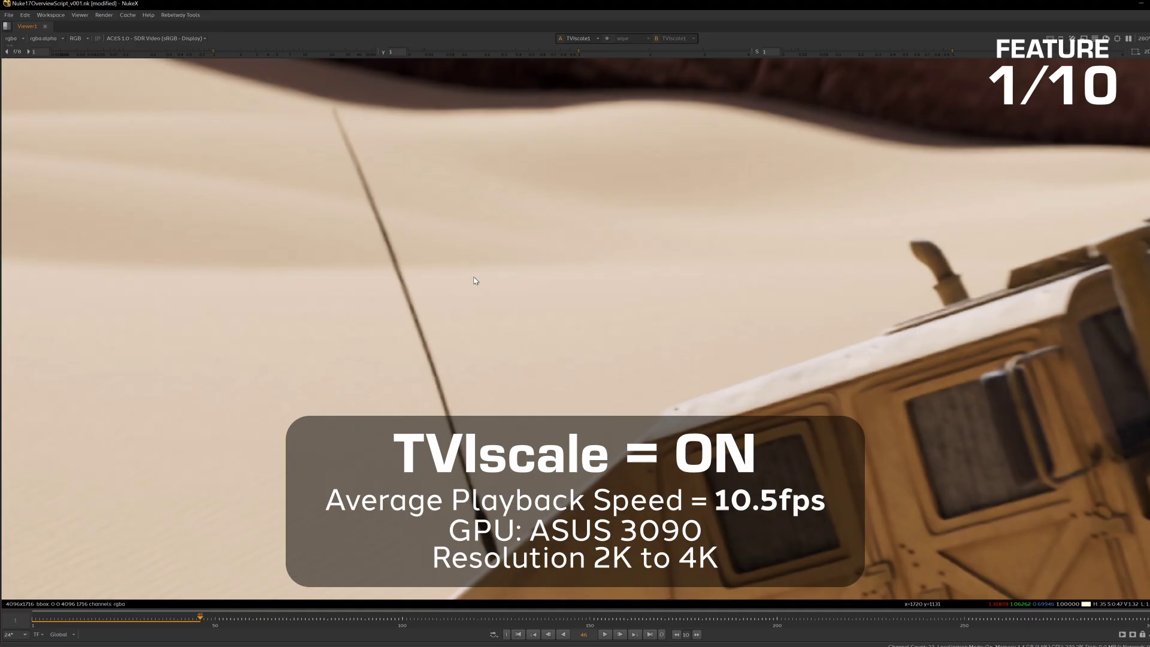
key("l")
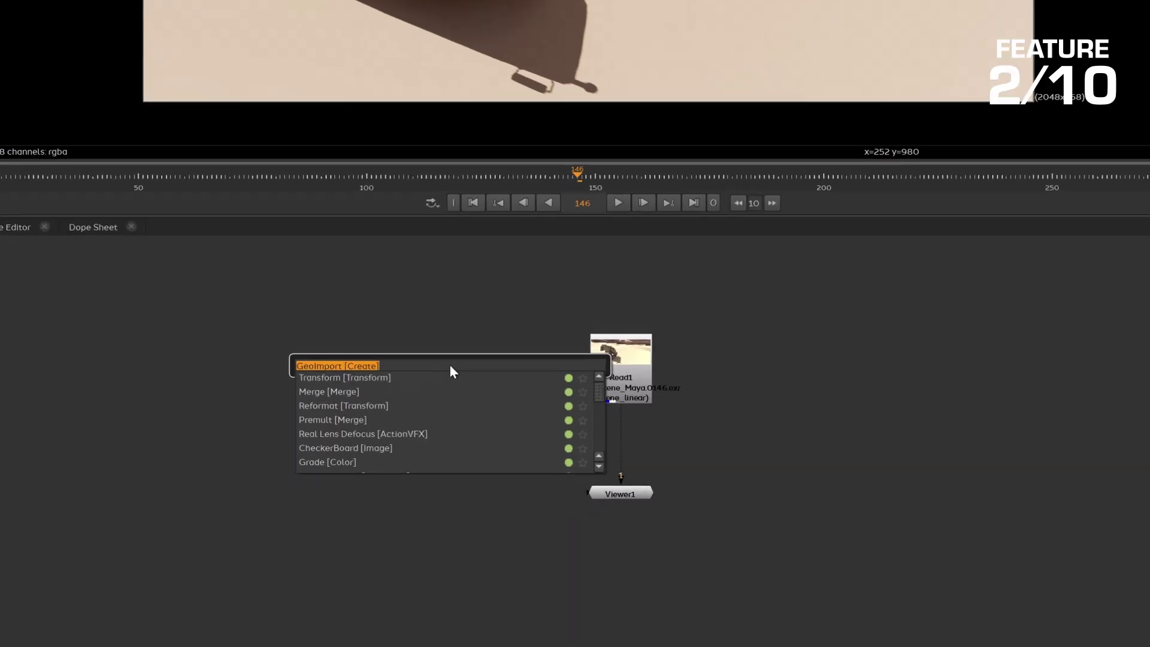
- Create a GeoImport node that loads HumveeScene_v001.usdc
type("geo")
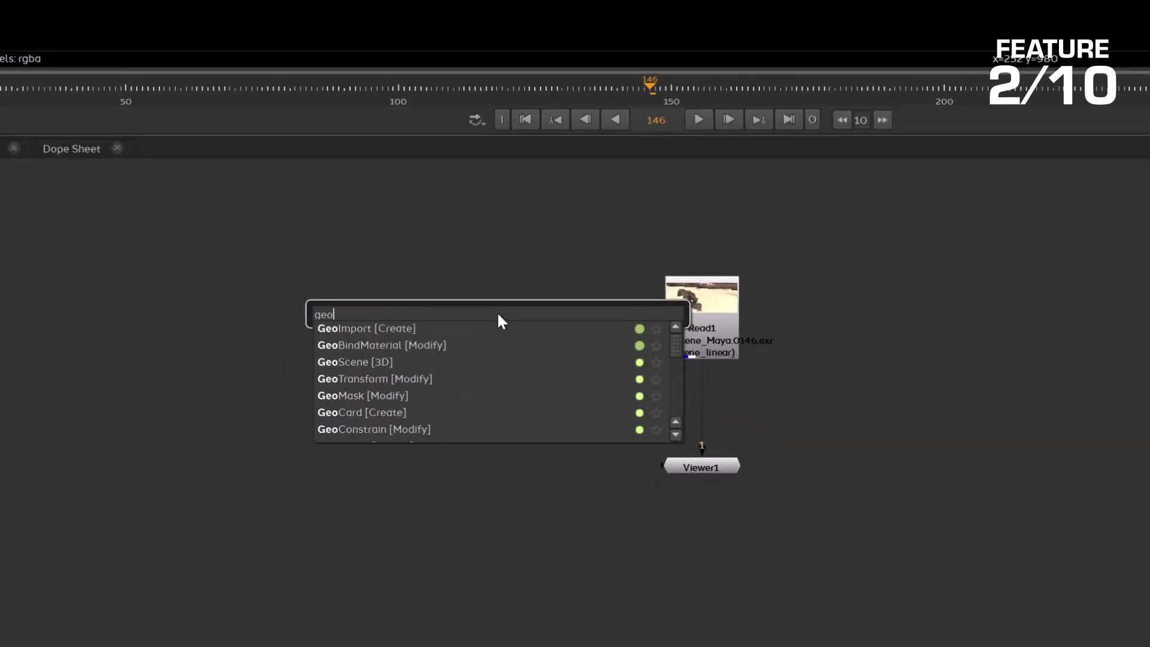
type("im")
key("Return")
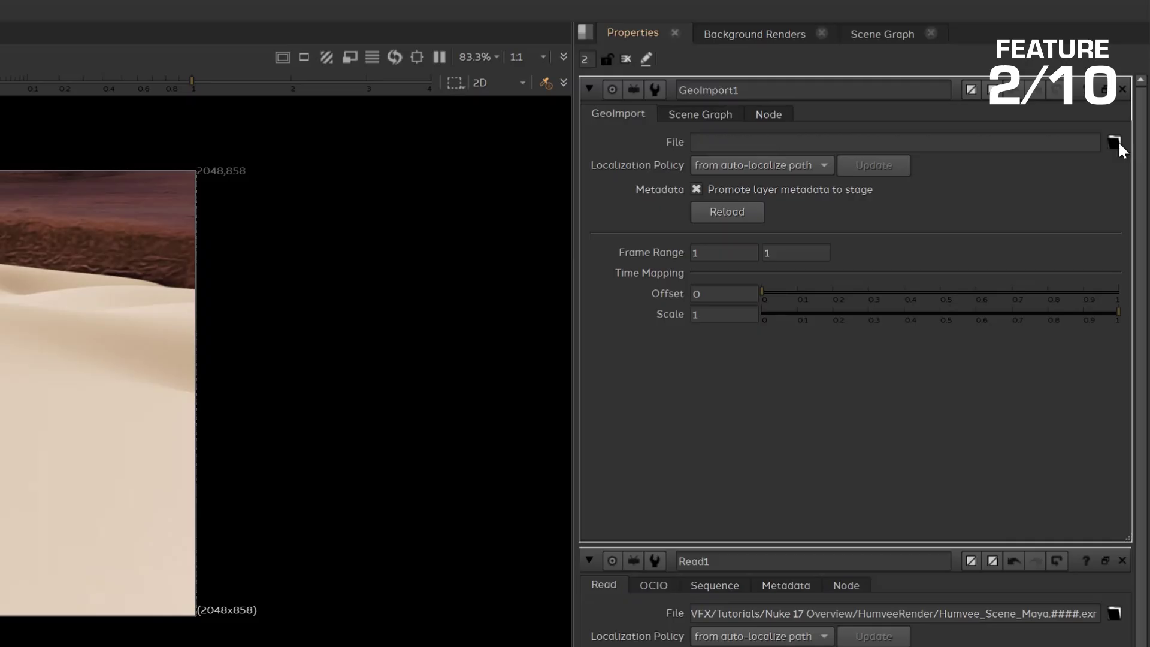
left_click(1113, 143)
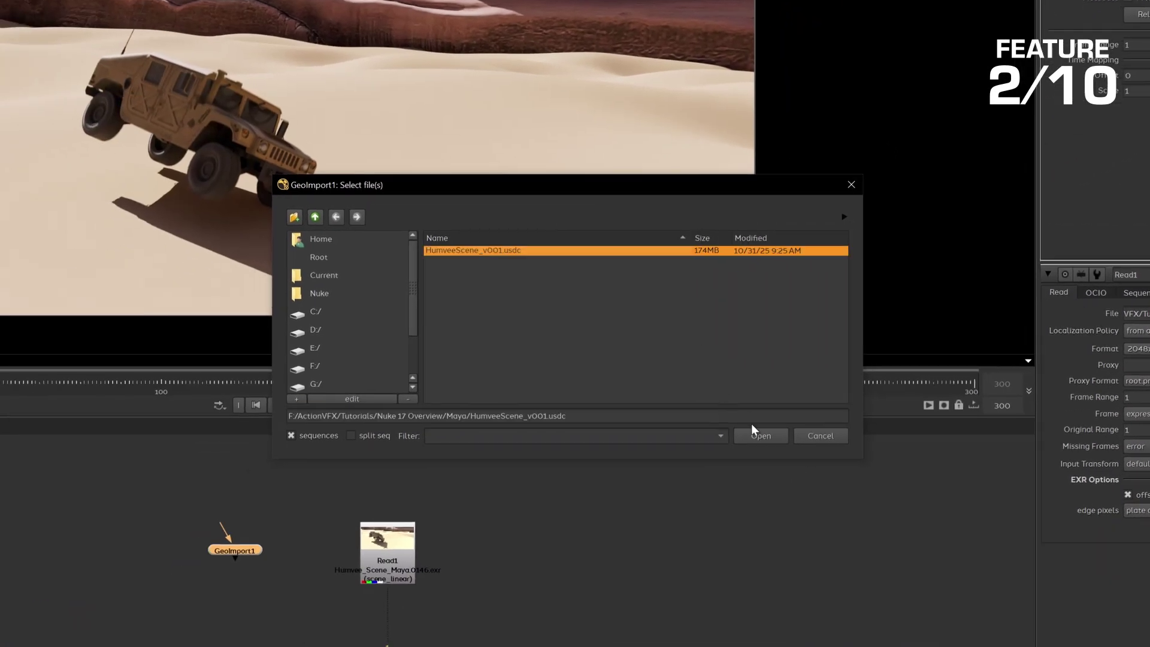
left_click(758, 435)
scroll(611, 345, "down", 2)
scroll(612, 338, "down", 10)
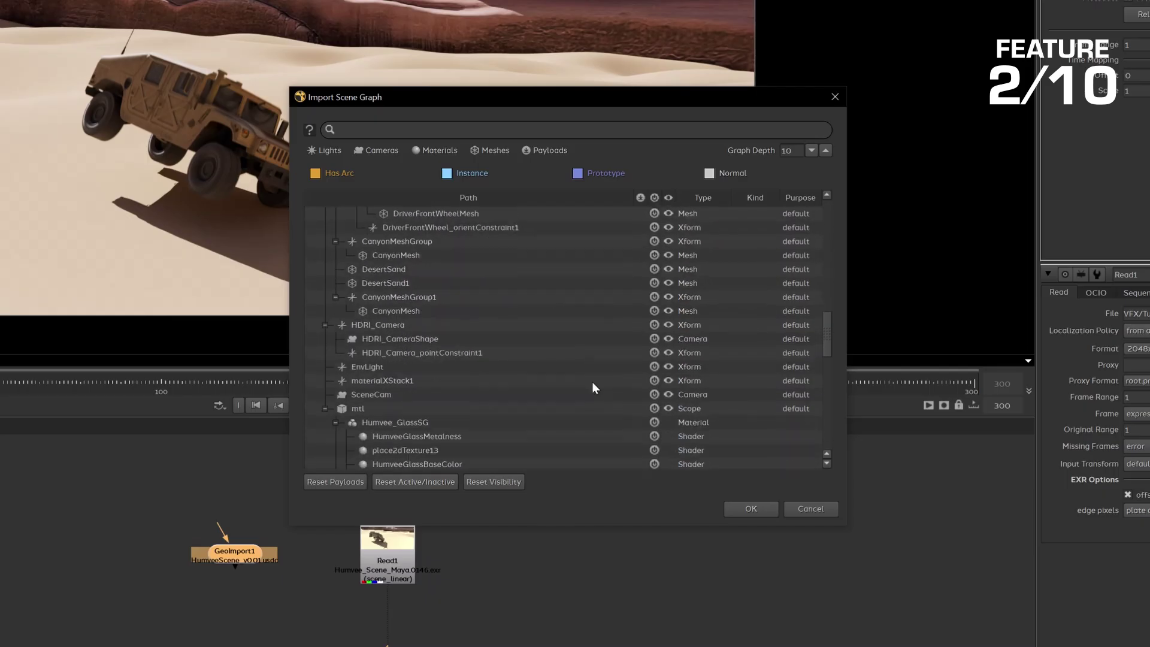
scroll(592, 388, "up", 12)
left_click(748, 508)
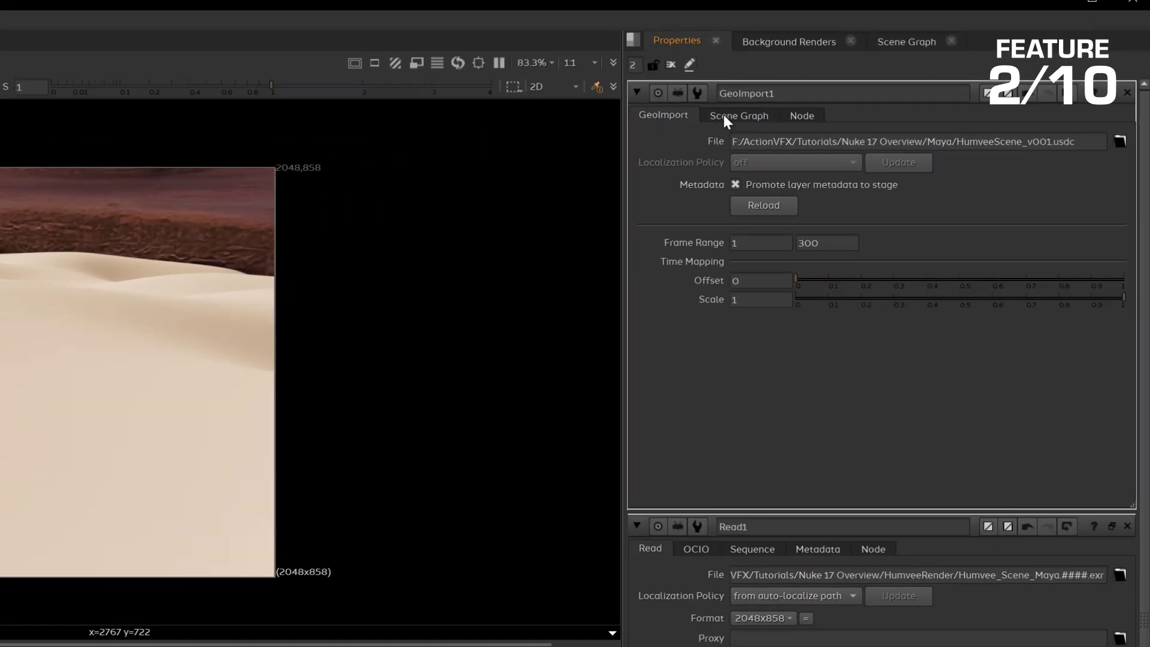
- Deactivate the Humvee's four wheel Xforms in the Scene Graph
left_click(935, 69)
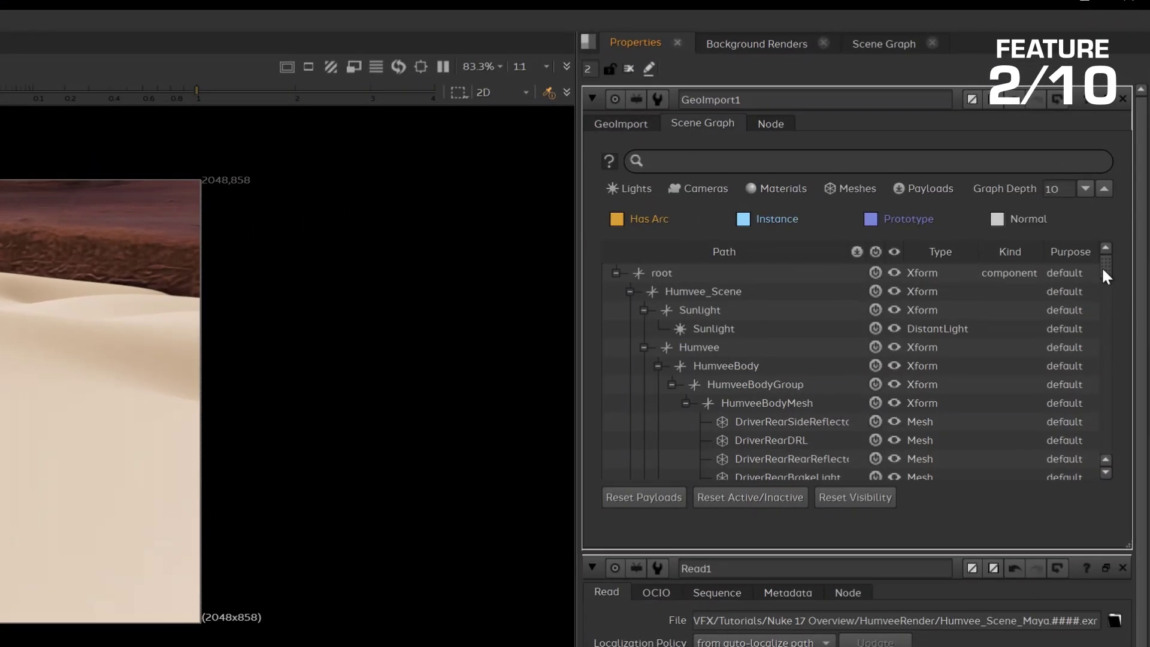
left_click_drag(1105, 266, 1104, 319)
left_click(875, 309)
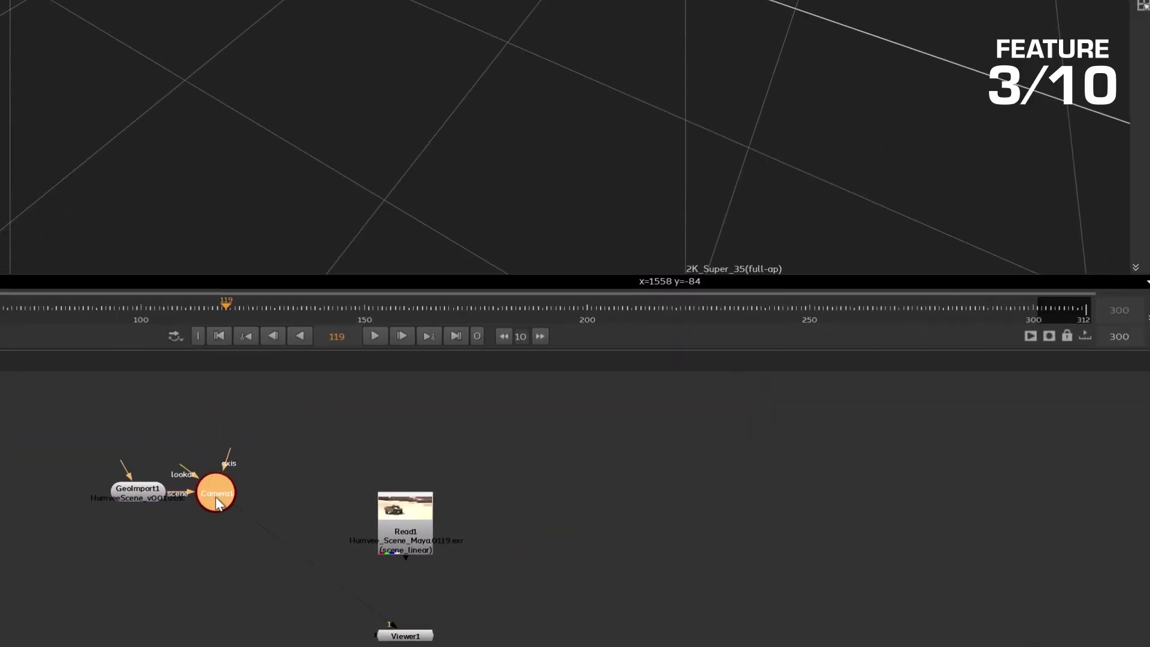
- Set Camera1's Source Prim to the scene's /root/SceneCam
double_click(217, 503)
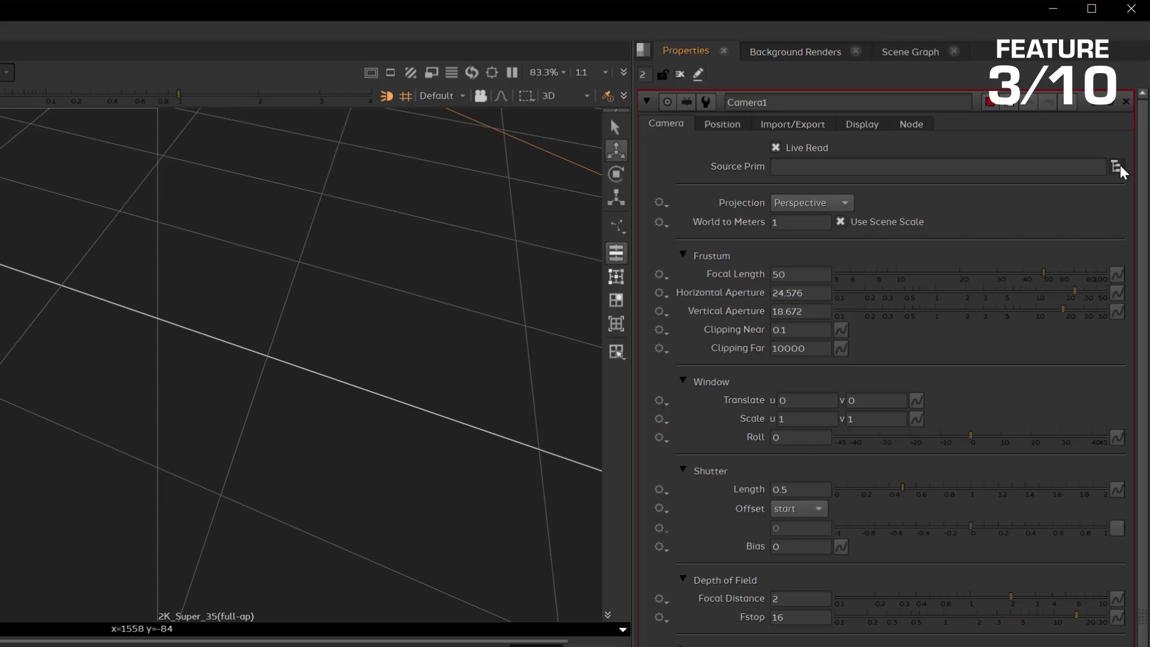
left_click(1117, 168)
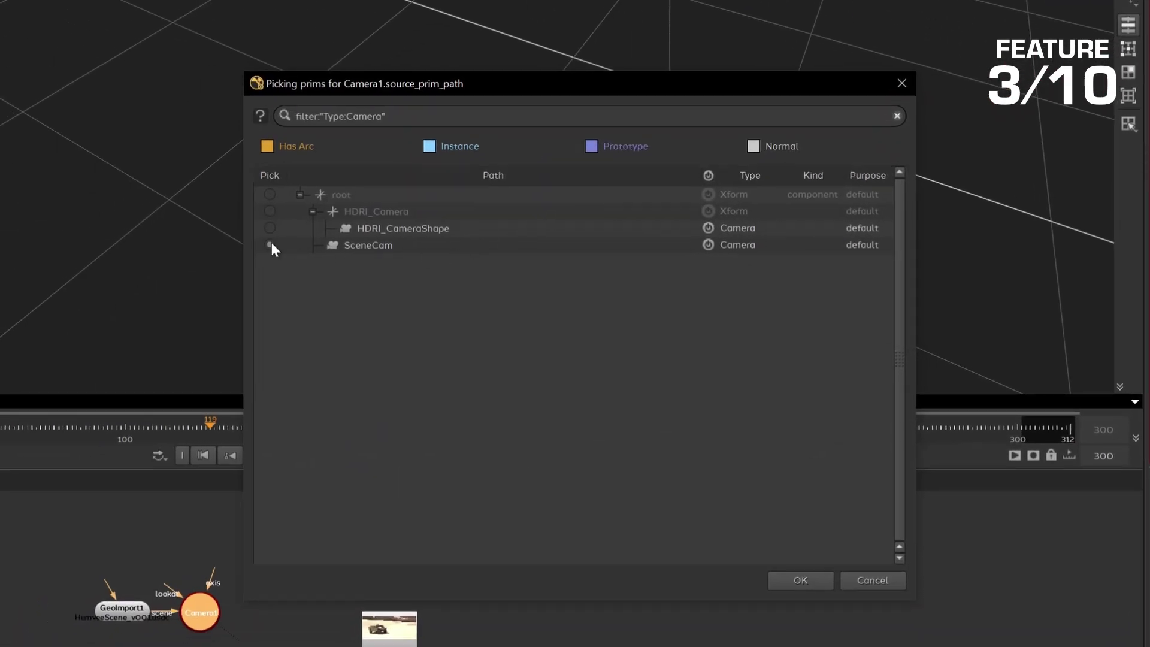
left_click(789, 578)
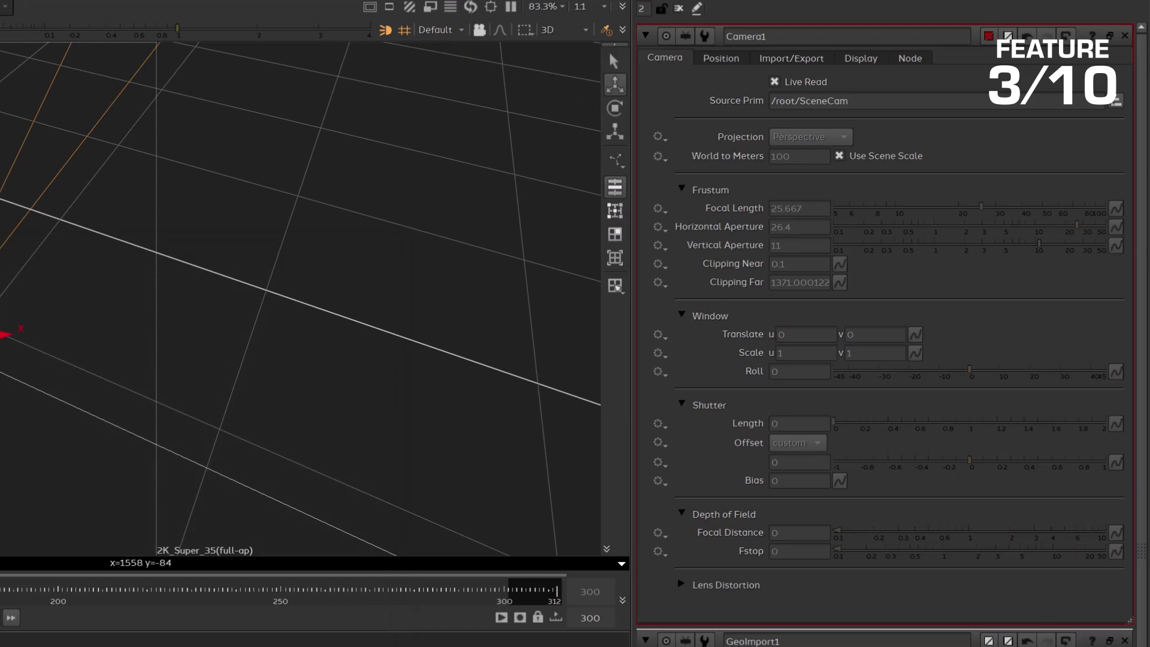
- Try other focal lengths, then revert Focal Length to the imported 25.667
left_click_drag(980, 206, 1007, 216)
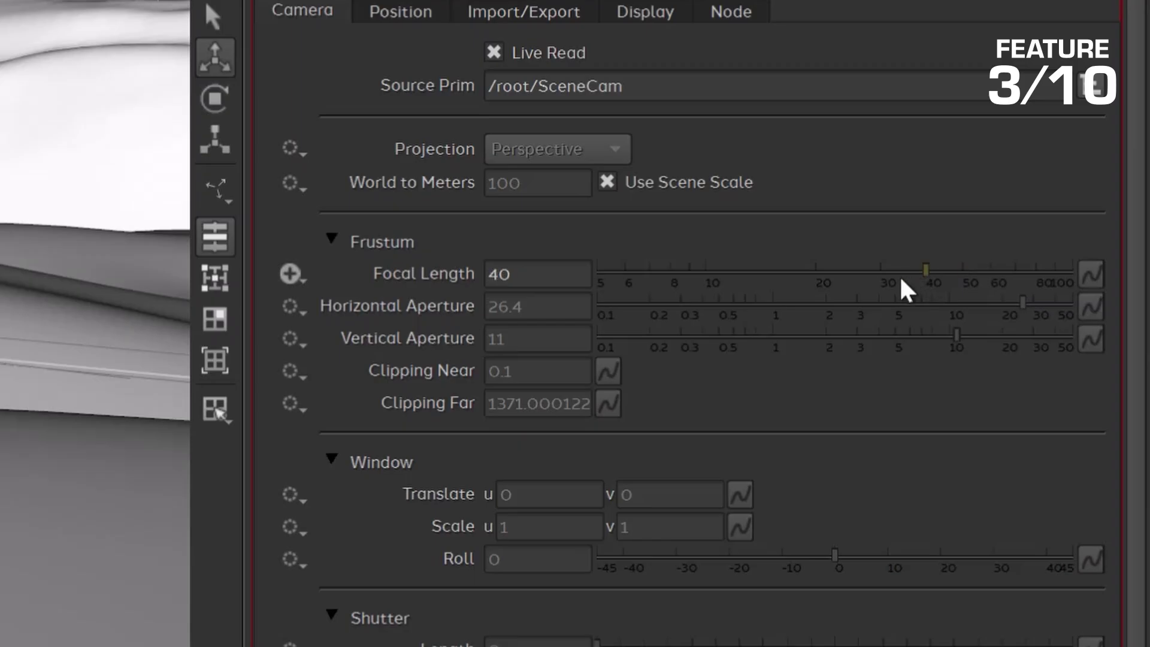
left_click_drag(886, 279, 731, 289)
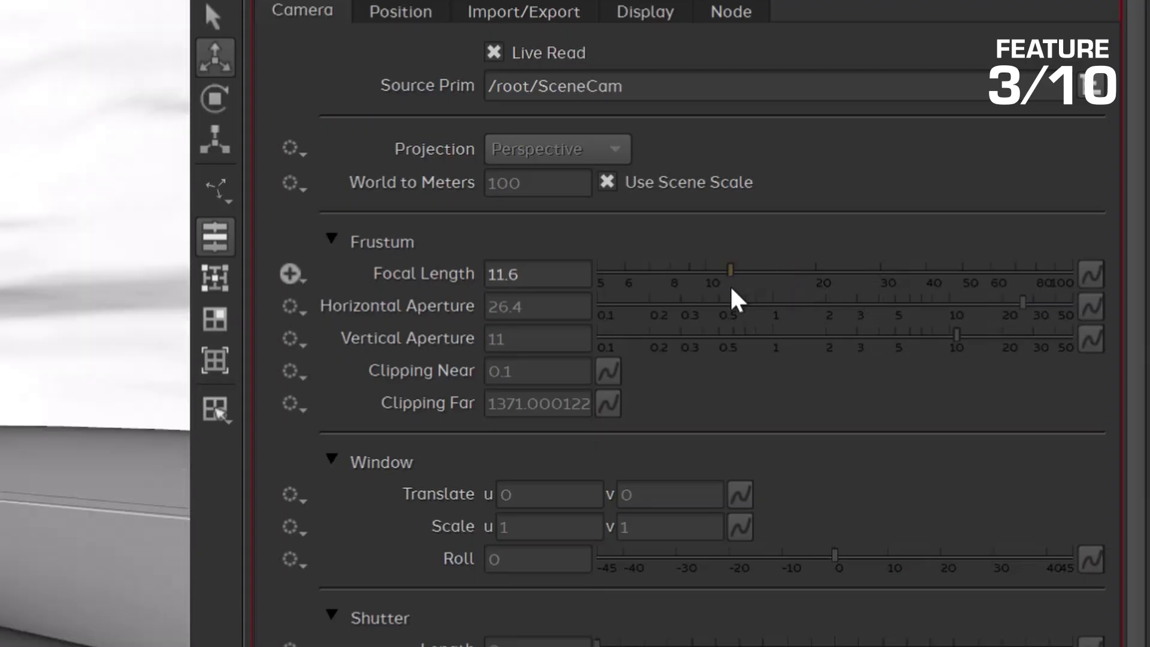
left_click(291, 272)
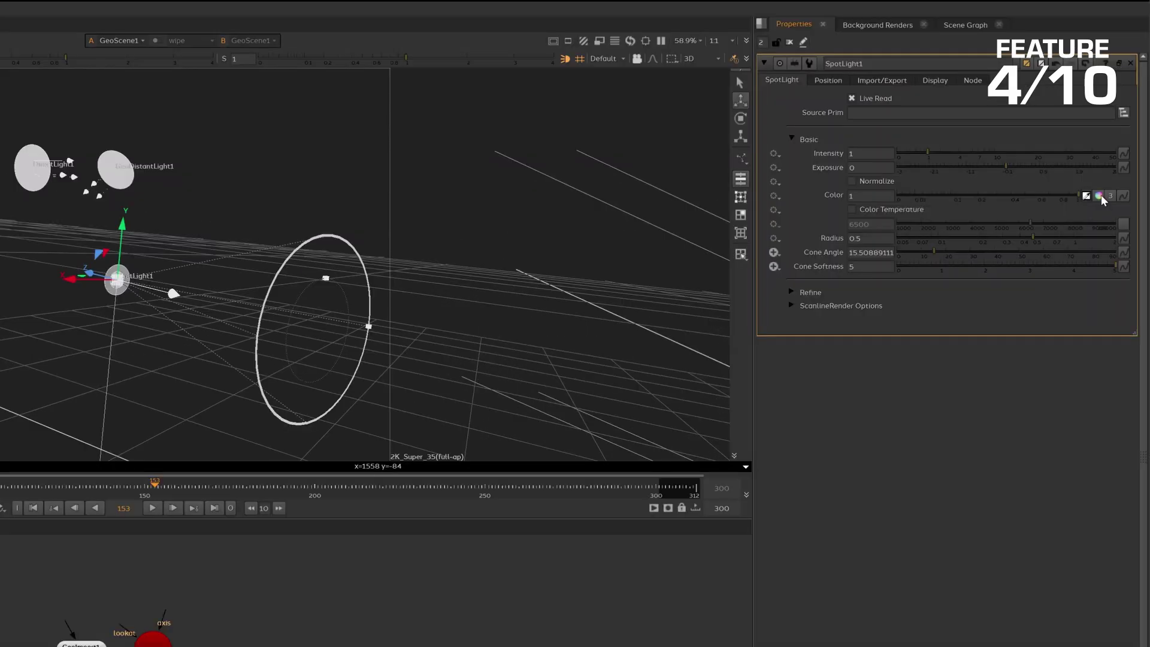
- Expand SpotLight1's Color controls to give the light a green tint
left_click(1098, 195)
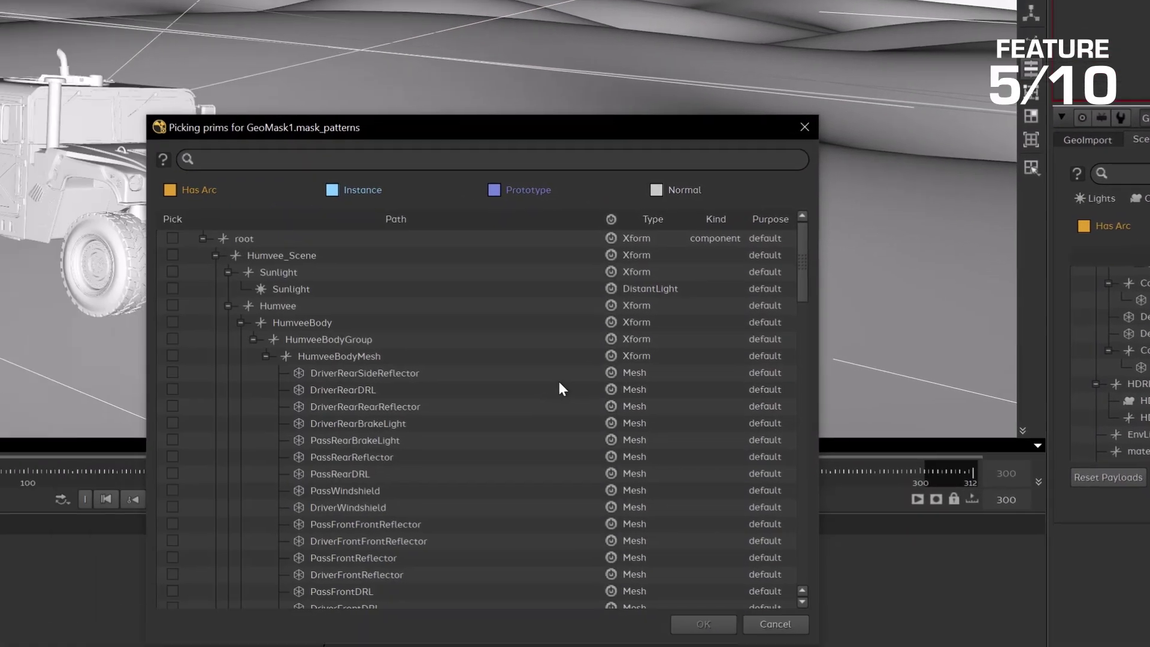
- Set GeoMask1's mask to the windshield through DriverFrontWindow prims
scroll(518, 394, "down", 10)
left_click(467, 457, "shift")
left_click(294, 456)
left_click(825, 574)
left_click(359, 637)
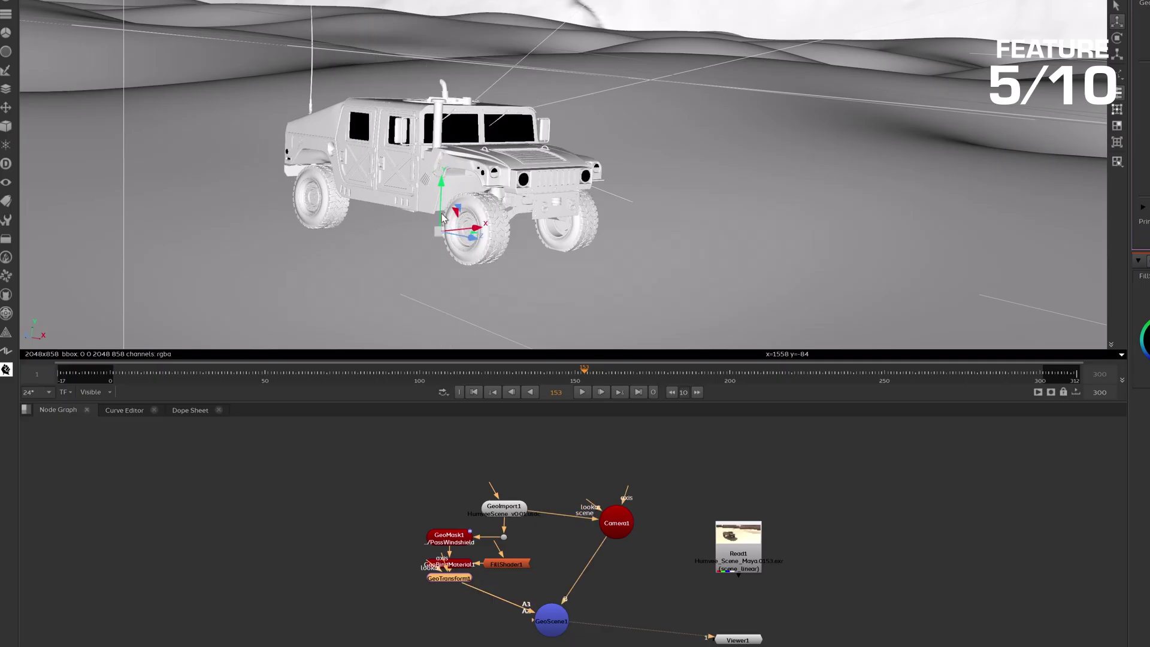
- Add GeoClearMask1 and GeoTransform2 below GeoTransform1 and shift the Humvee along x
key("Tab")
type("GeoClearMask")
key("Return")
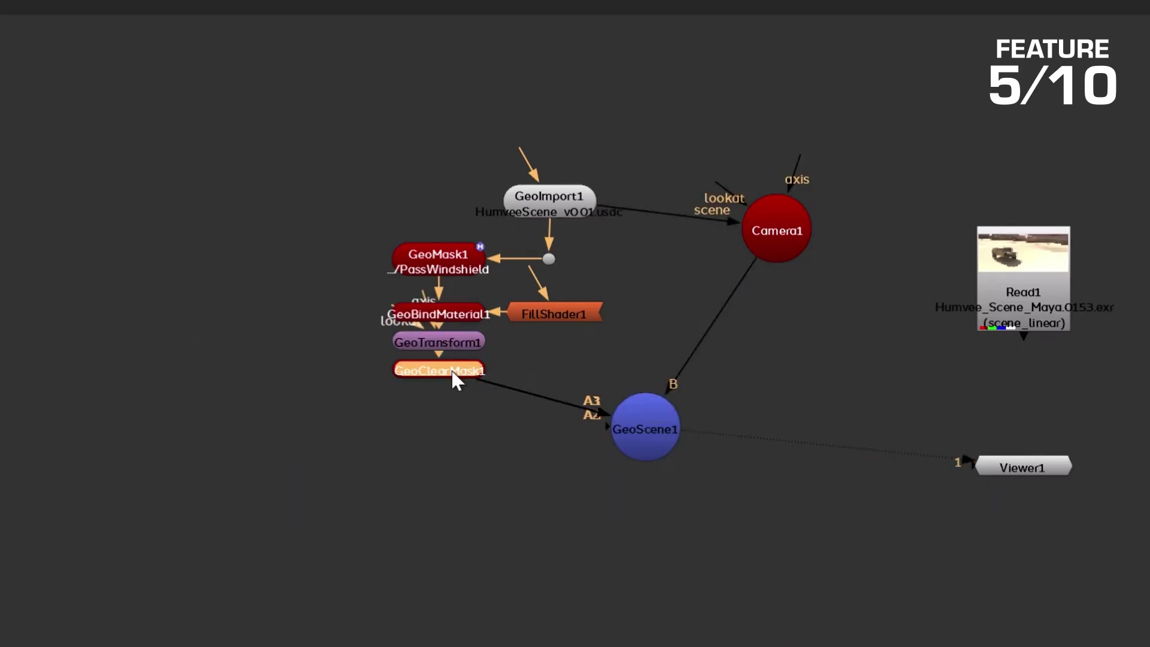
key("Tab")
type("geotransform")
key("Return")
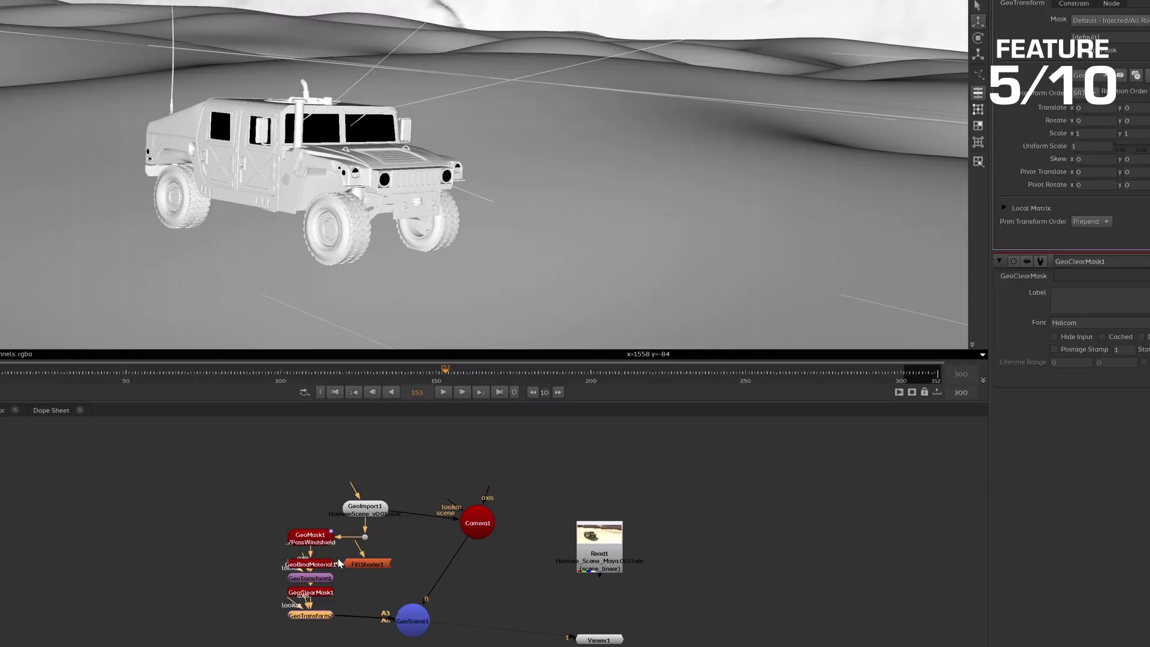
key("Up")
key("Up")
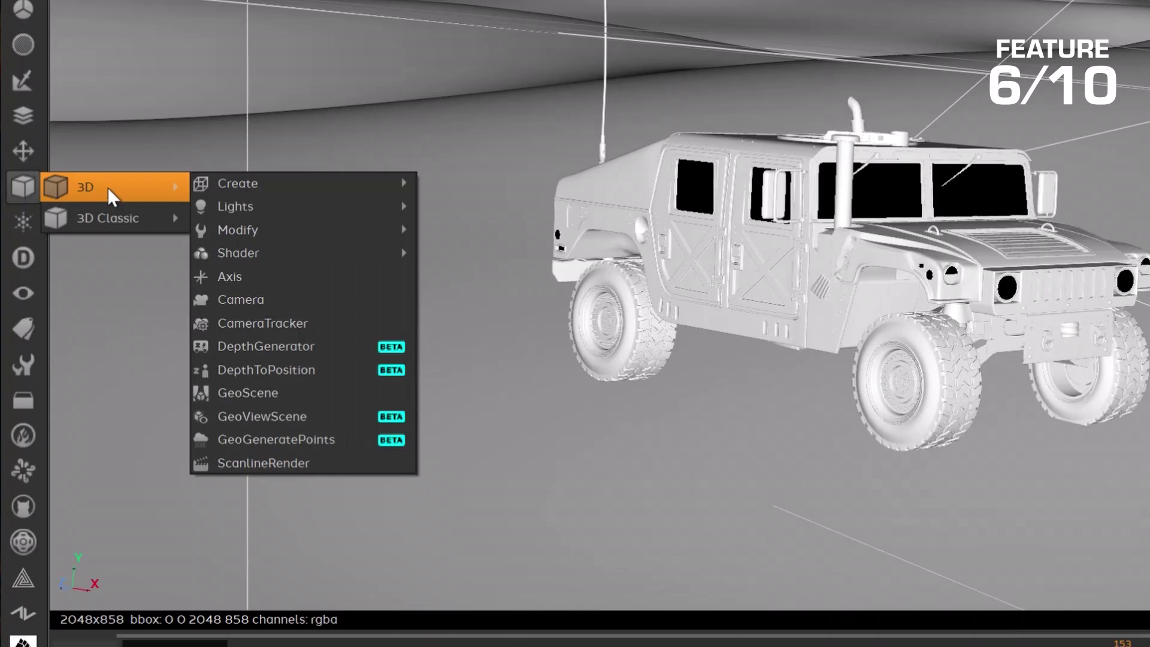
- Browse the 3D > Shader menu to reveal ReflectiveSurface
mouse_move(291, 200)
mouse_move(290, 251)
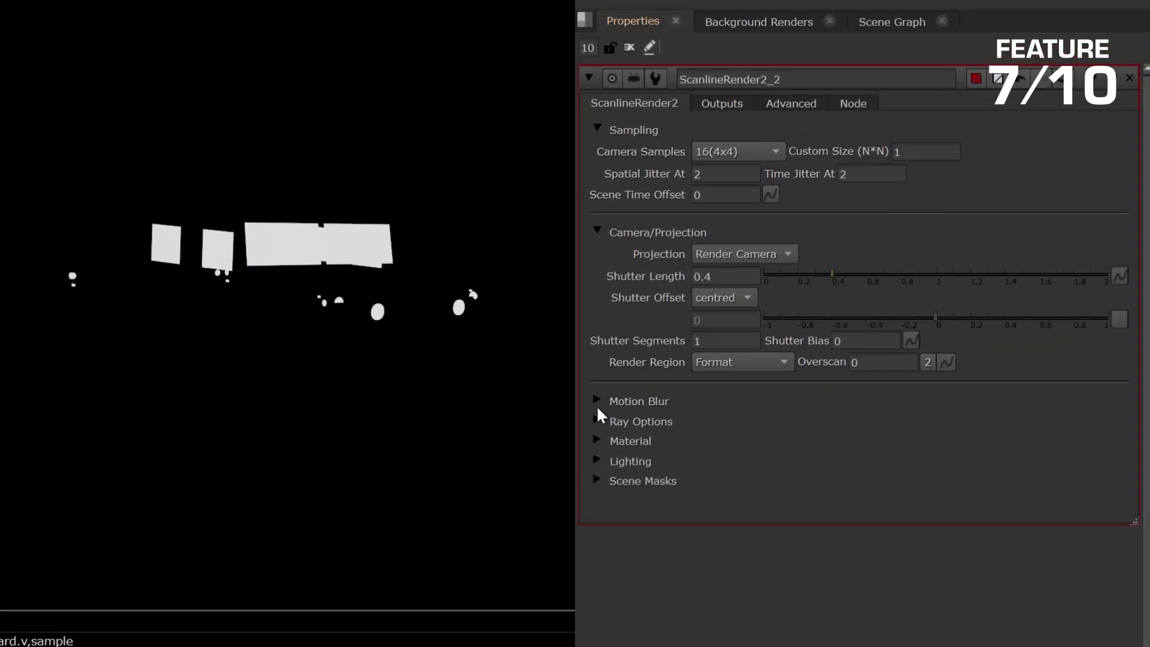
- Enable Object Xform motion blur in ScanlineRender2_2's Motion Blur section
left_click(597, 400)
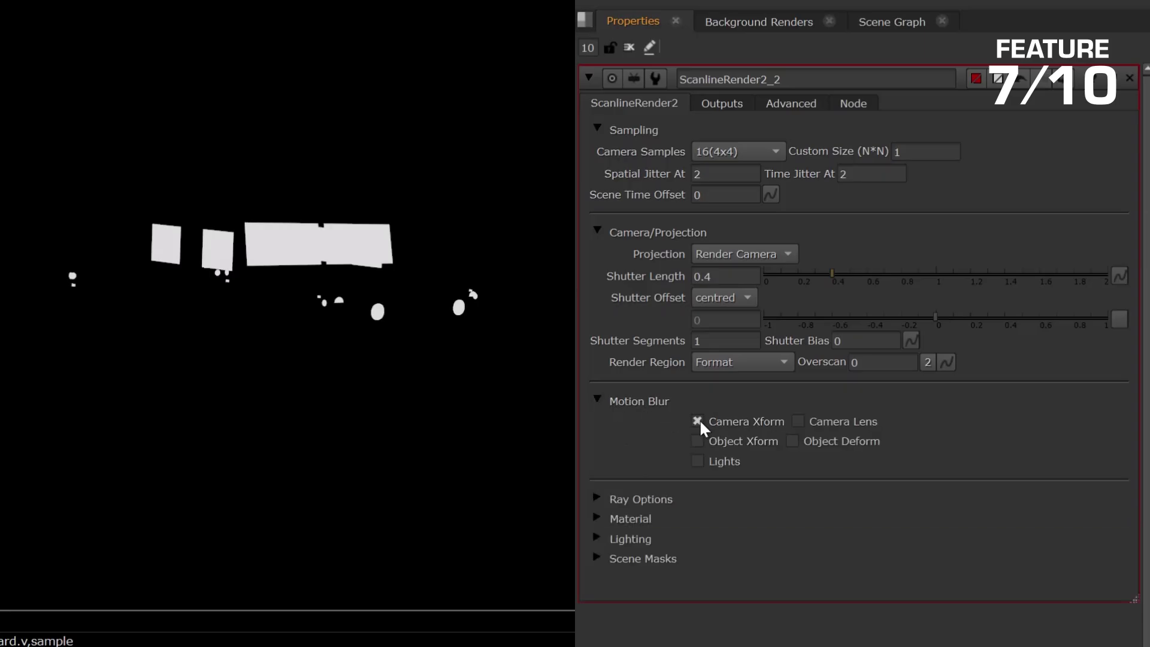
left_click(696, 441)
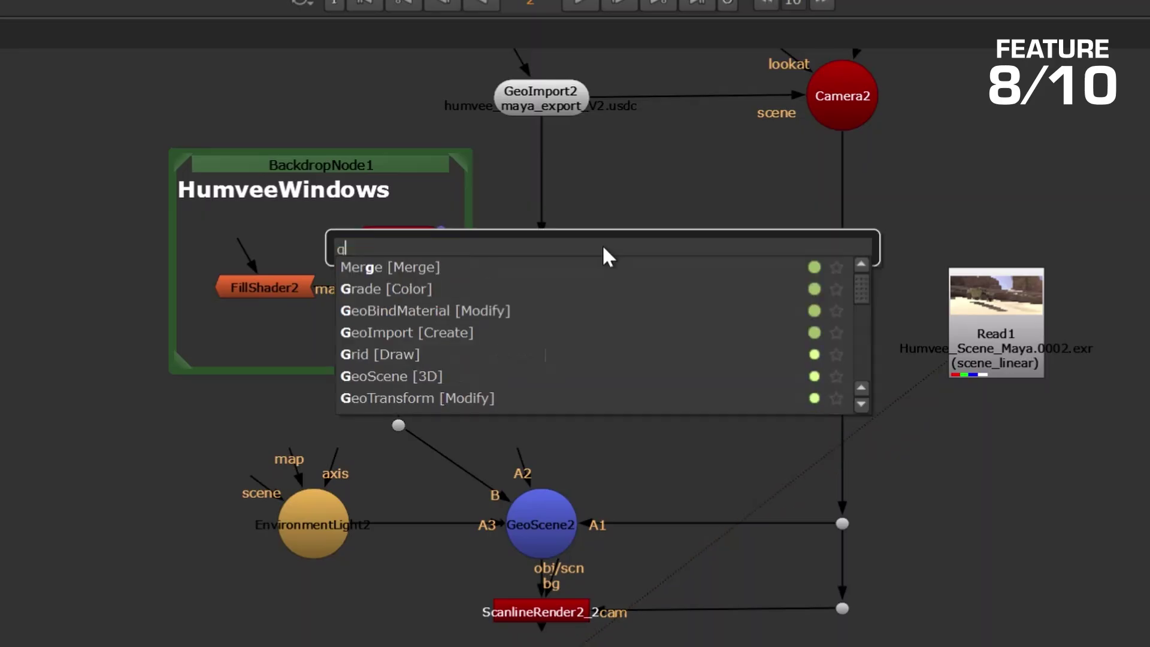
- Add GeoBindMaterial1 and place it beside Project3DShader1 in the graph
key("Return")
left_click_drag(616, 251, 757, 277)
left_click_drag(578, 239, 650, 275)
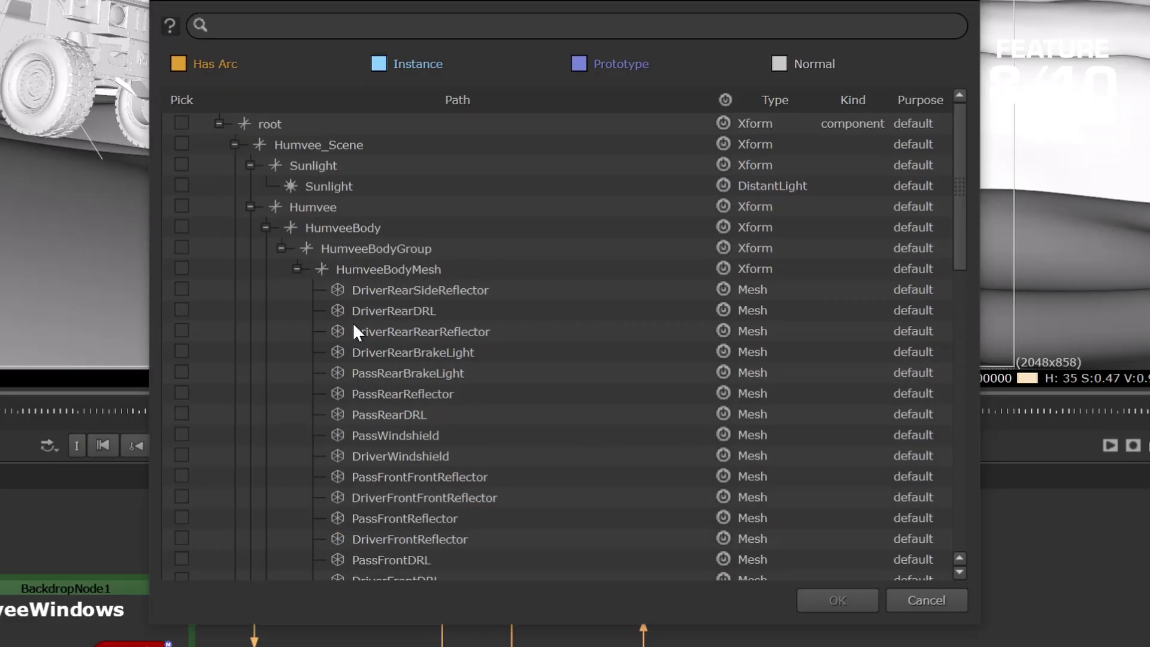
- Mask it to CanyonMeshGroup, CanyonMeshGroup1 and both CanyonMesh prims, then add a Grade to the plate
scroll(354, 323, "down", 12)
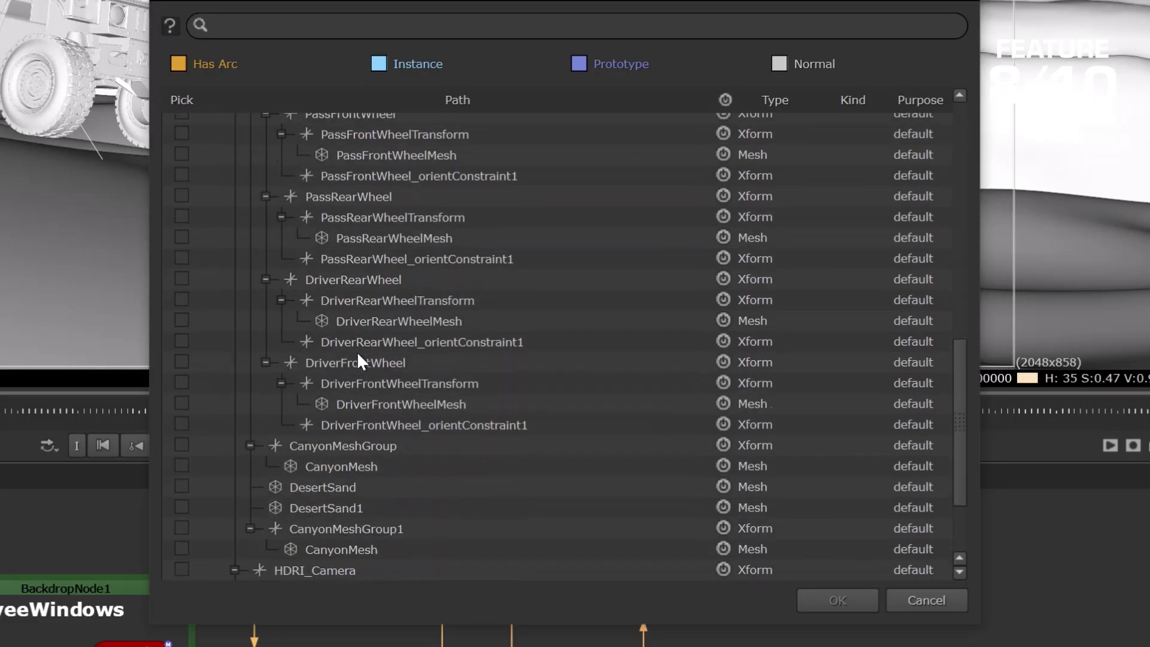
left_click(316, 414)
left_click(321, 434, "ctrl")
left_click(322, 498, "ctrl")
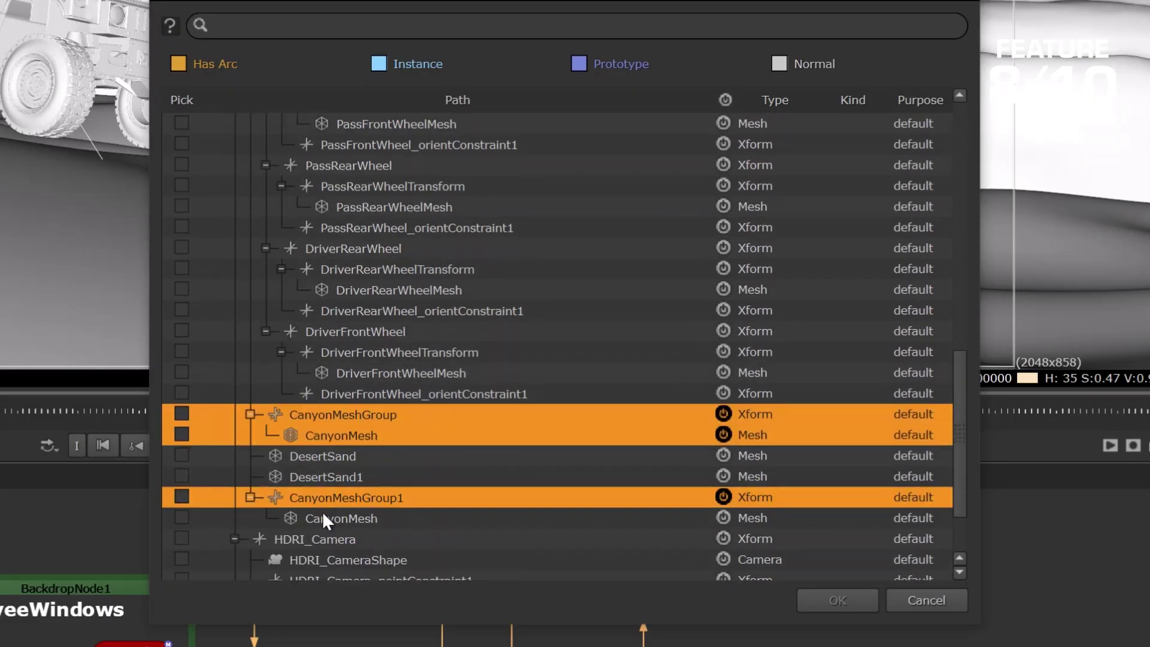
left_click(322, 517, "ctrl")
left_click(179, 516)
left_click(754, 519)
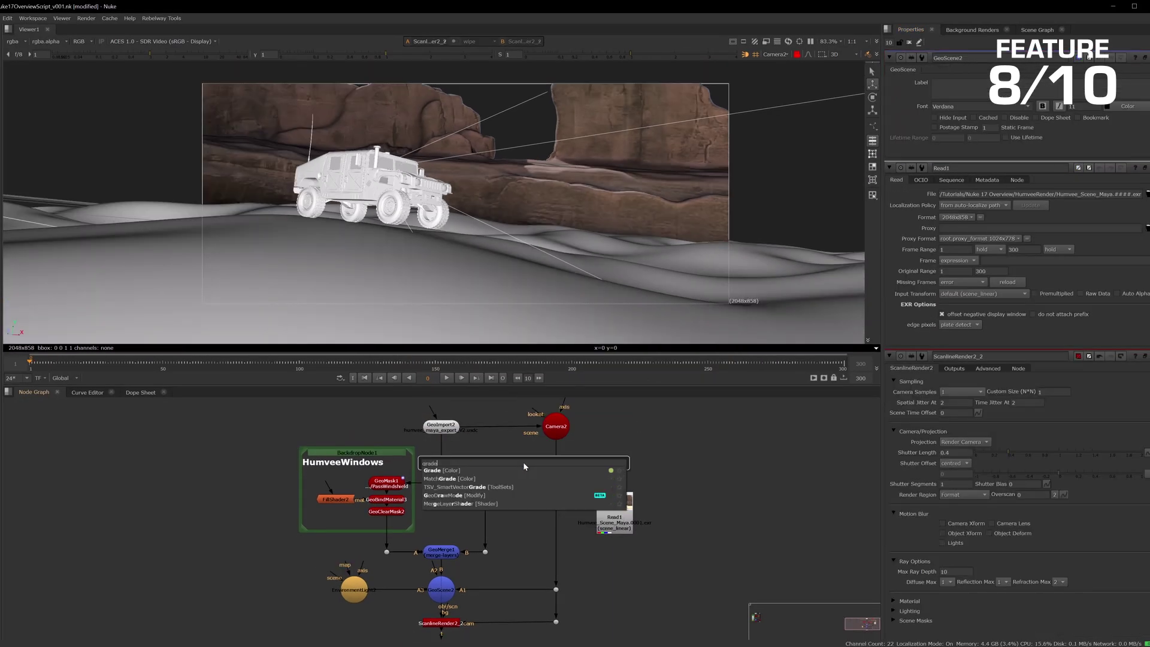
key("Return")
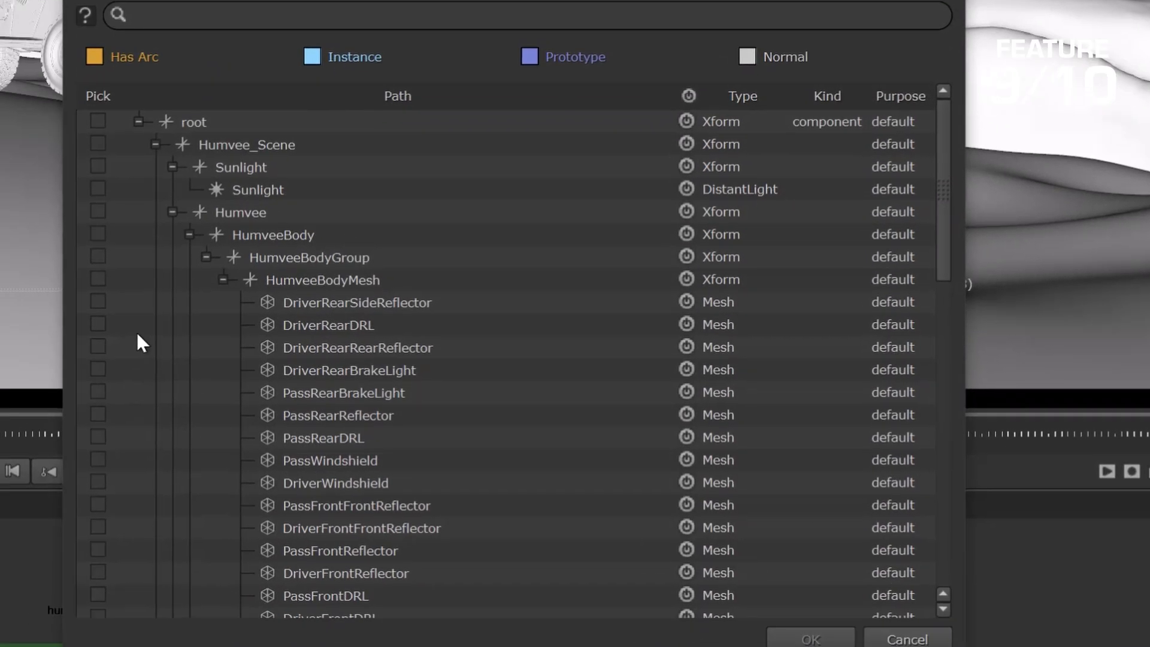
- Confirm PassWindshield as GeoBindMaterial1's mask prim in the prim picker
scroll(116, 253, "down", 1)
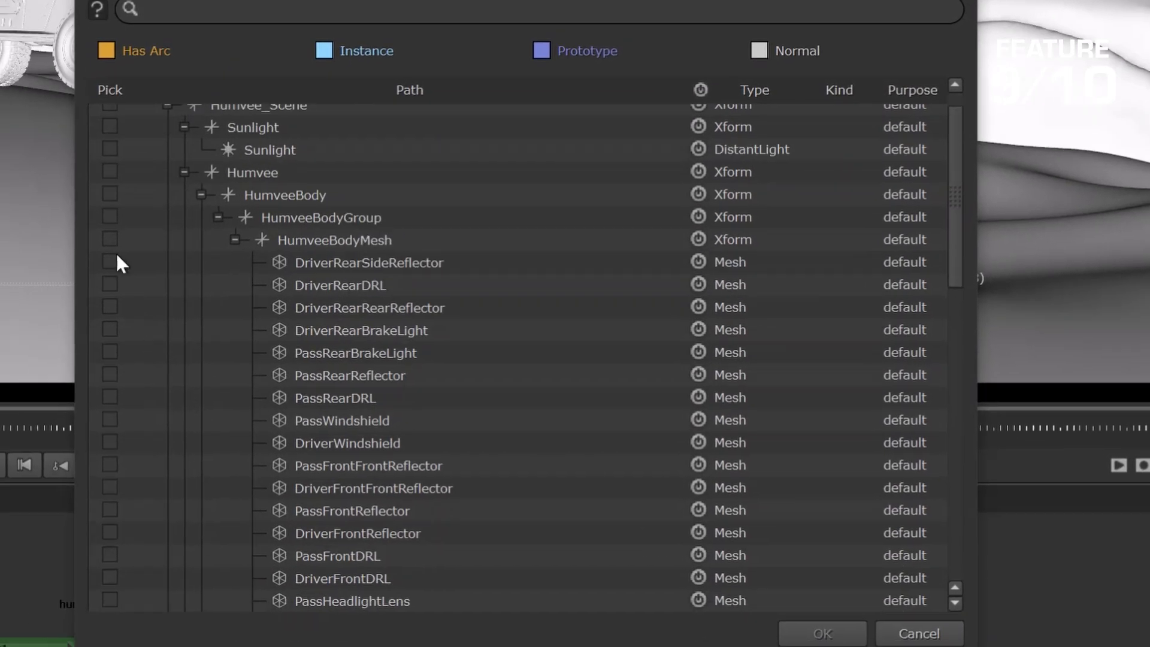
left_click(822, 634)
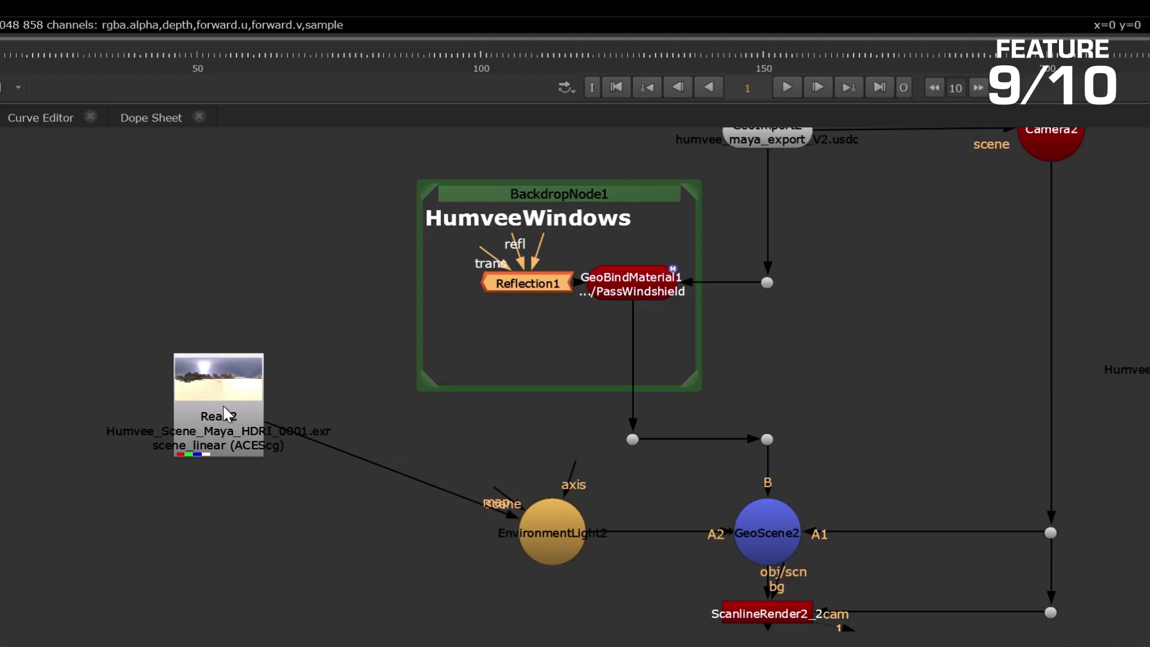
- Connect Read2's HDRI to EnvironmentLight2's map input and check the render at frames 18 and 31
left_click_drag(223, 407, 421, 536)
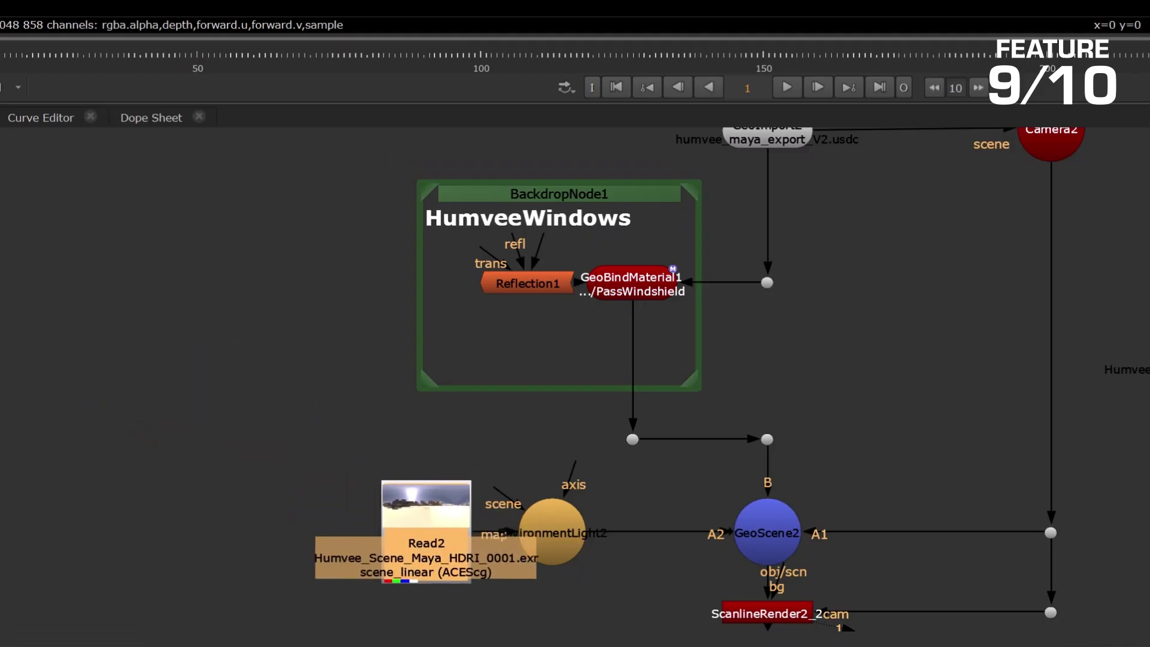
left_click(15, 63)
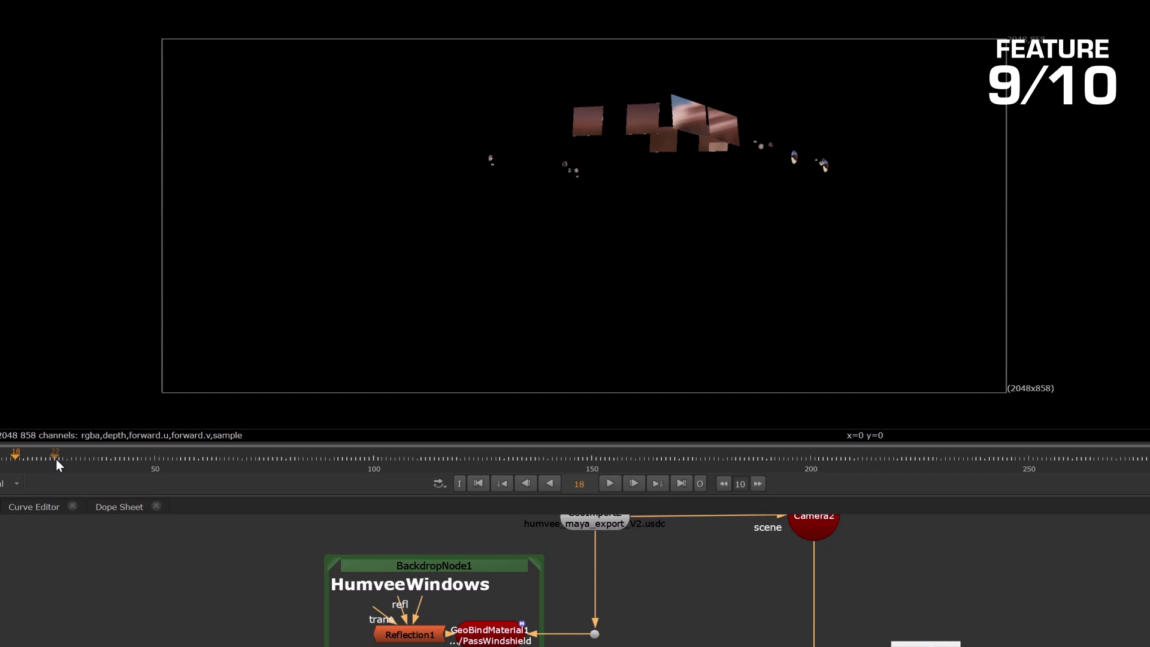
left_click(72, 458)
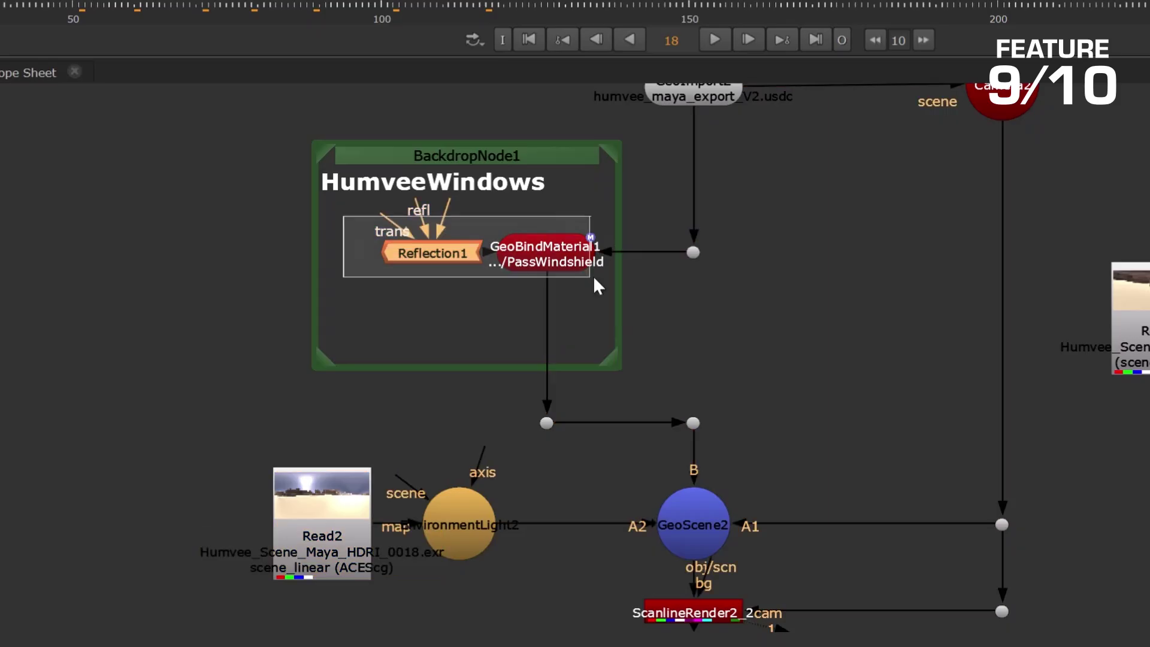
- Create GeoBindMaterial3 masked to HumveeBody and place FillShader2 beside it in the backdrop
left_click(547, 254)
key("Tab")
type("geobind")
key("Return")
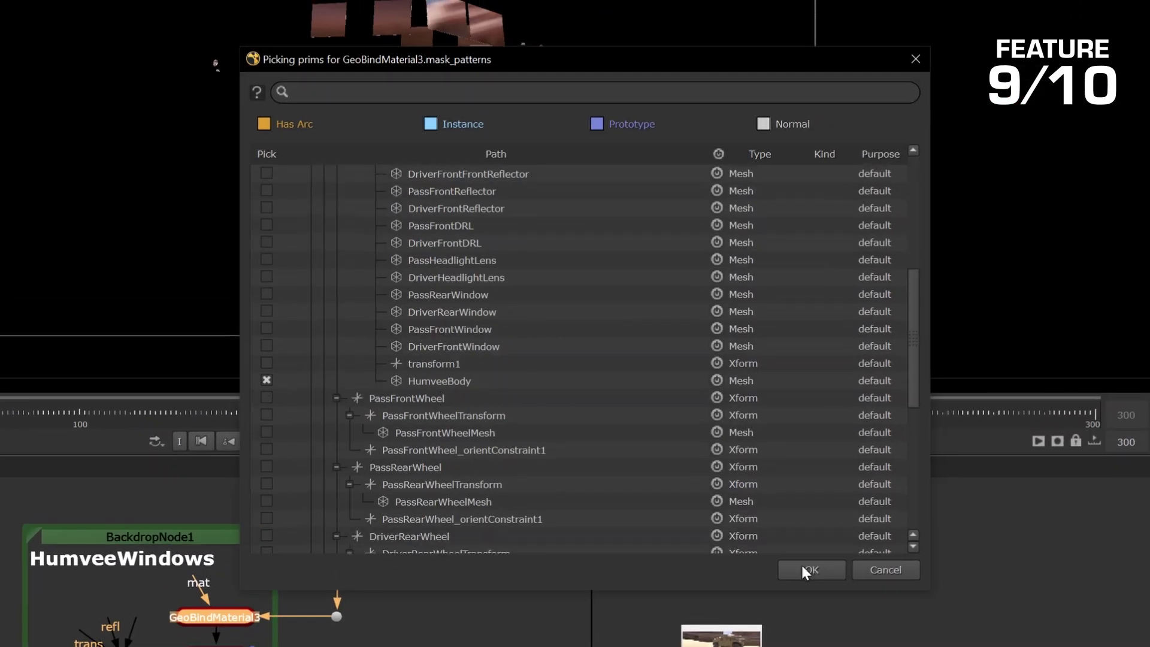
left_click(809, 570)
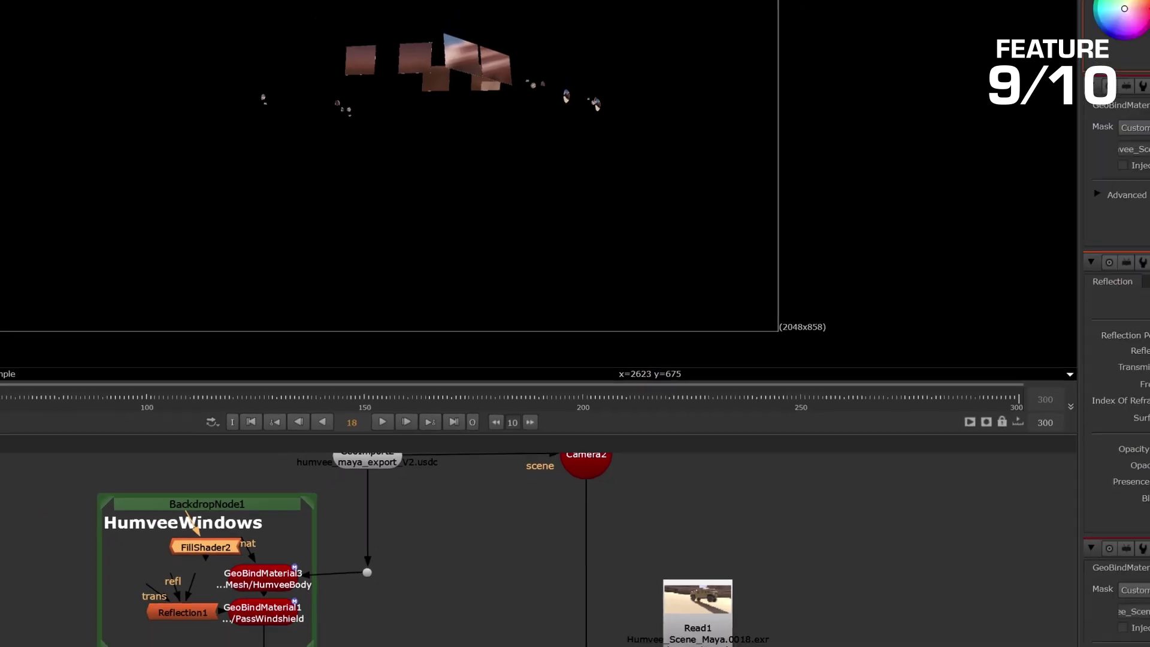
left_click_drag(339, 466, 322, 481)
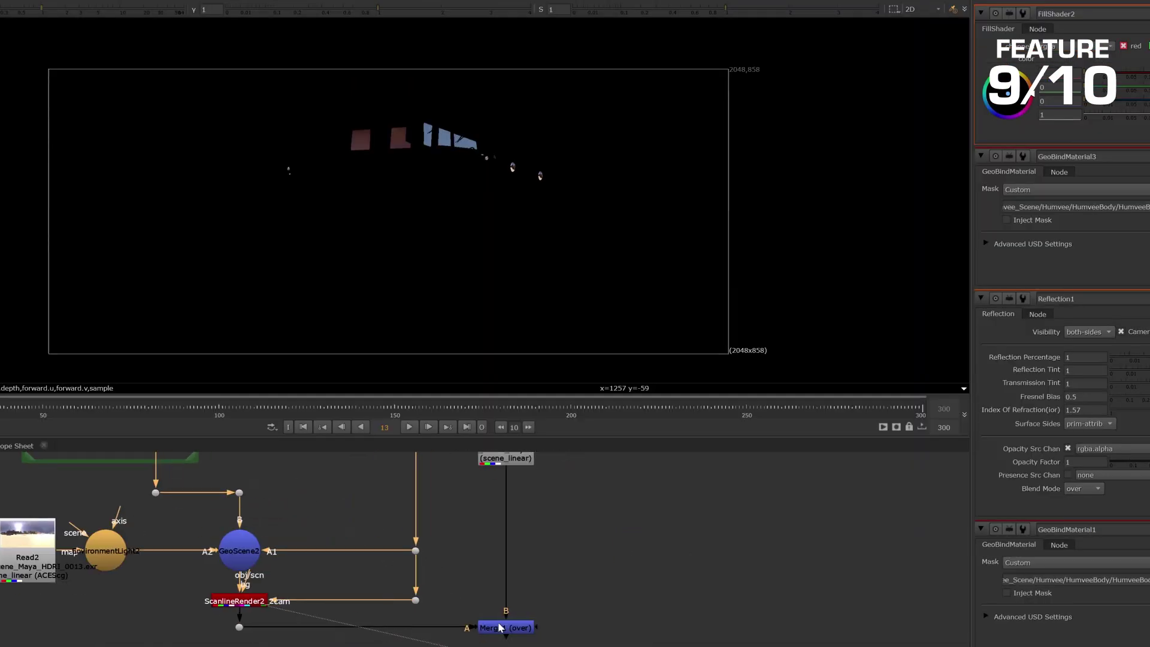
- Add Merge1 with the plus operation and lower Reflection1's reflection percentage to about 0.074
left_click(502, 627)
key("1")
double_click(502, 628)
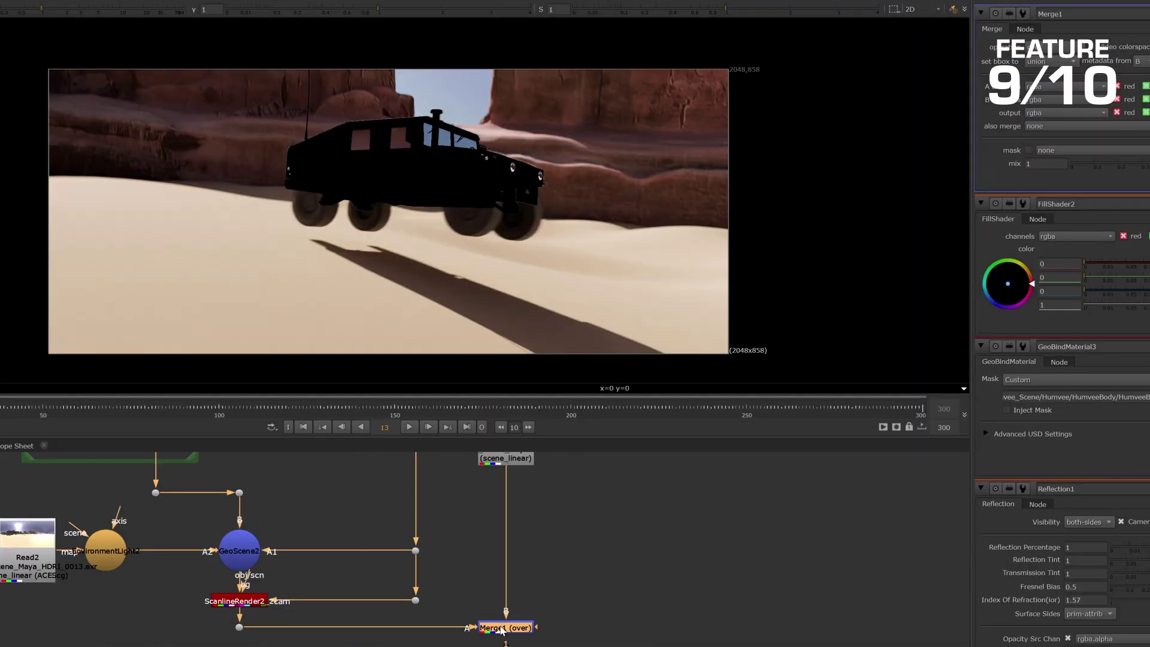
left_click(1051, 48)
left_click(1059, 246)
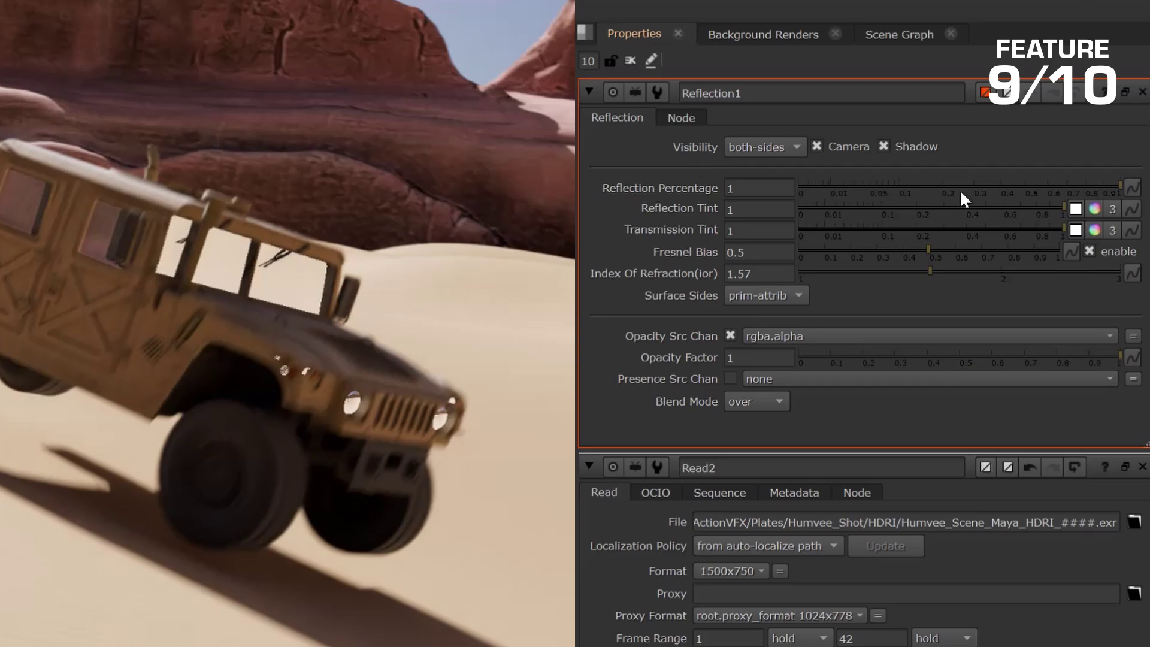
left_click_drag(939, 185, 886, 187)
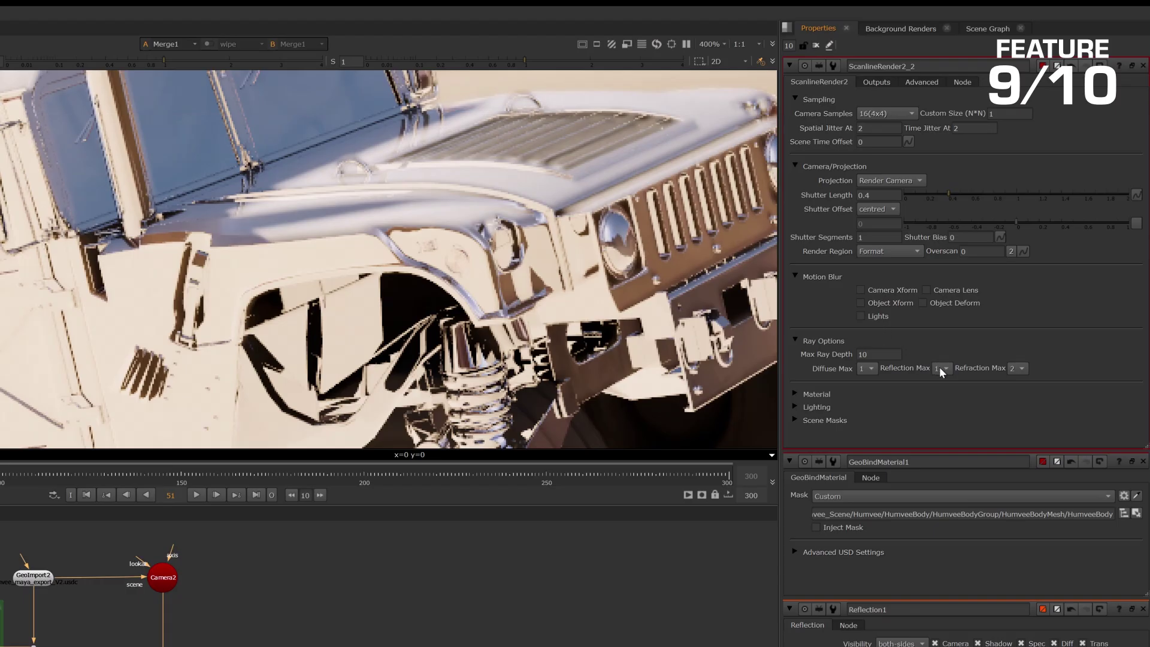
- Set ScanlineRender2_2's Reflection Max ray depth to 5, then check the Refraction Max choices
left_click(945, 419)
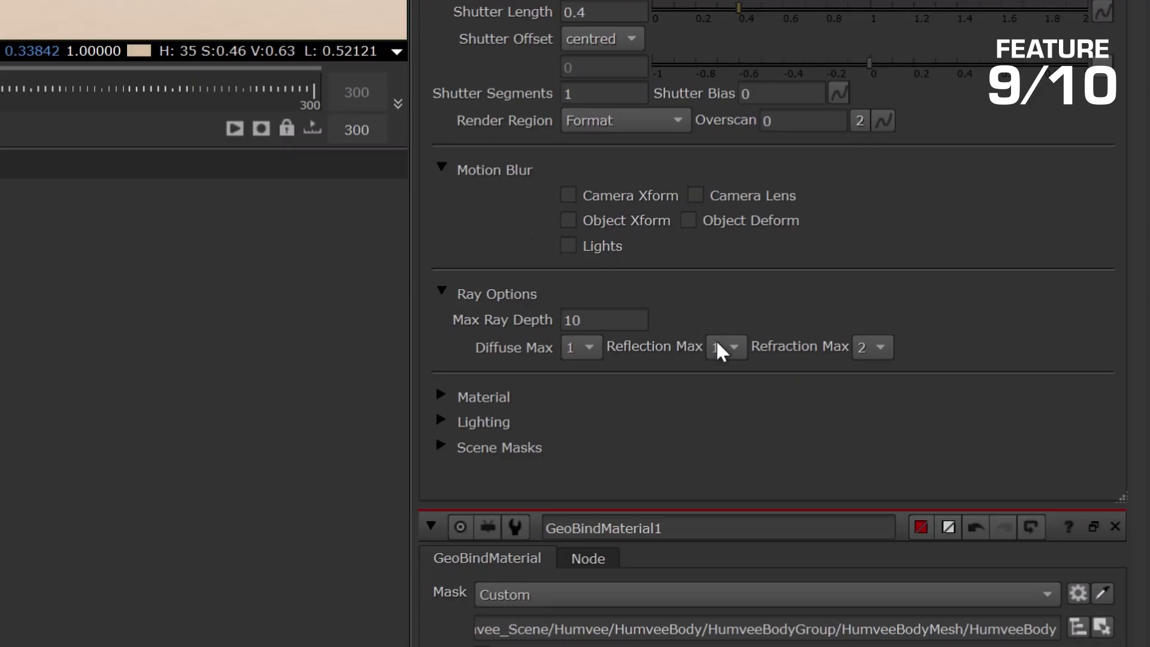
left_click(740, 350)
left_click(750, 450)
left_click(869, 353)
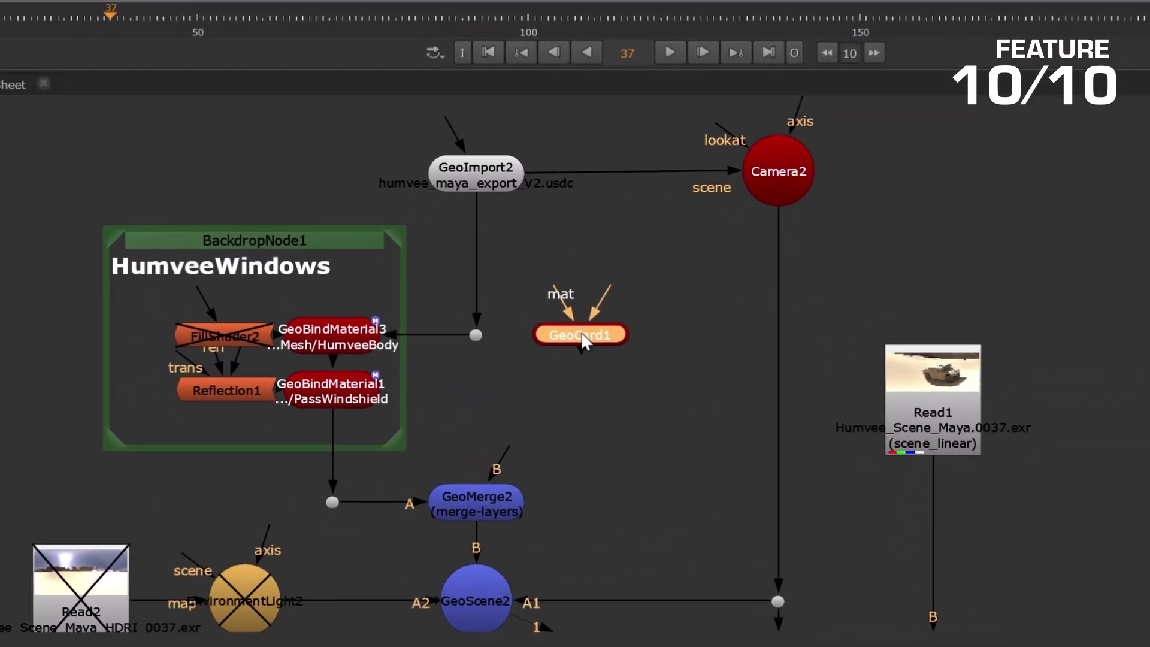
- Add a GeoTransform snapped to the selected Humvee vertices over frames 1-300, then scrub to verify
key("Tab")
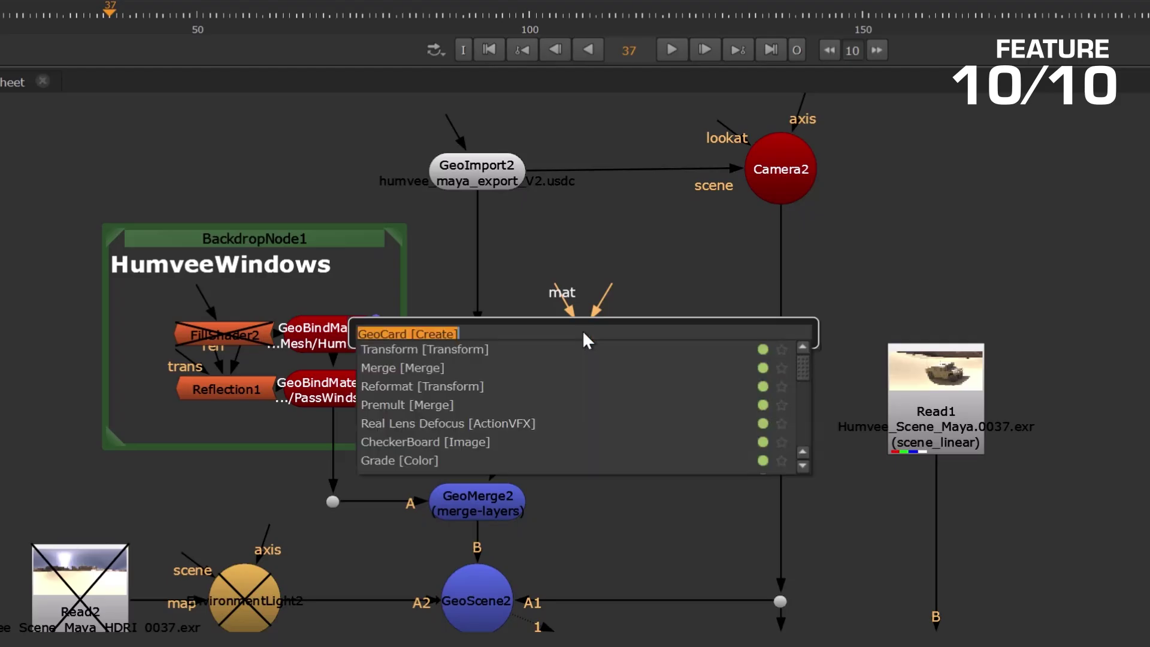
type("geotrans")
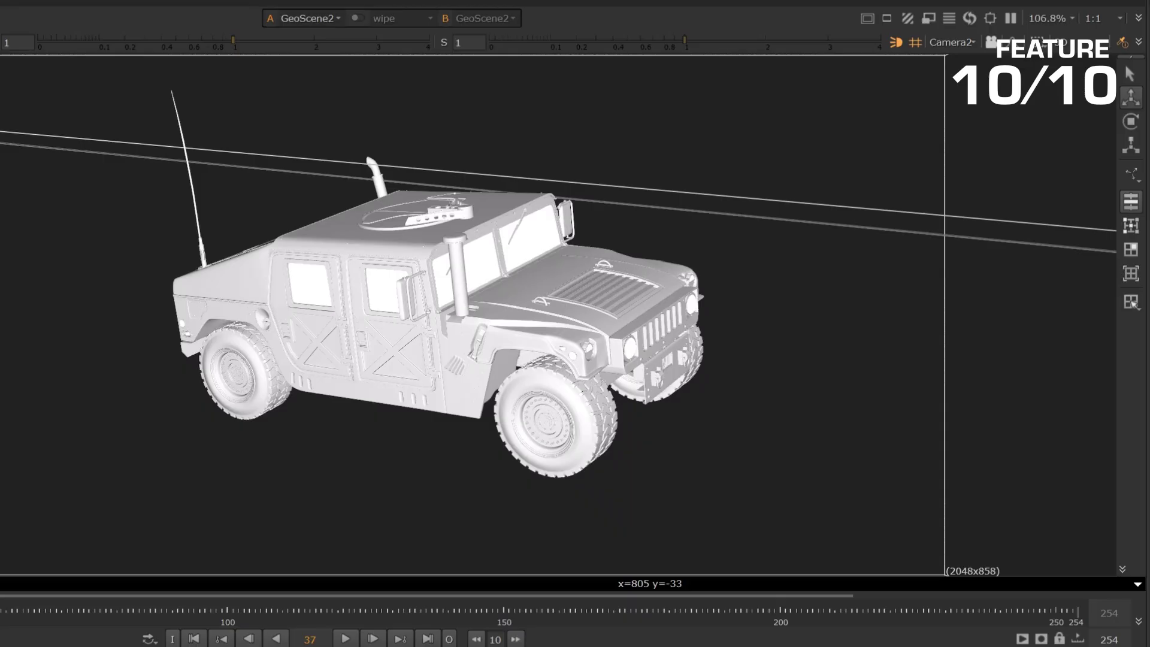
scroll(437, 288, "up", 3)
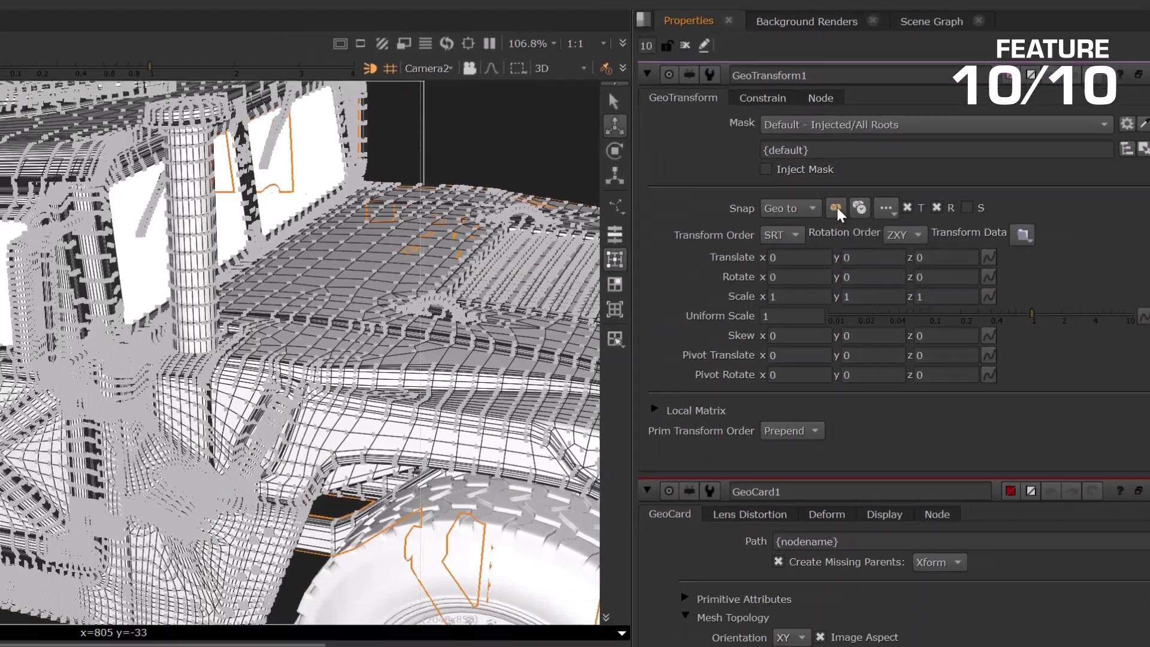
left_click(836, 207)
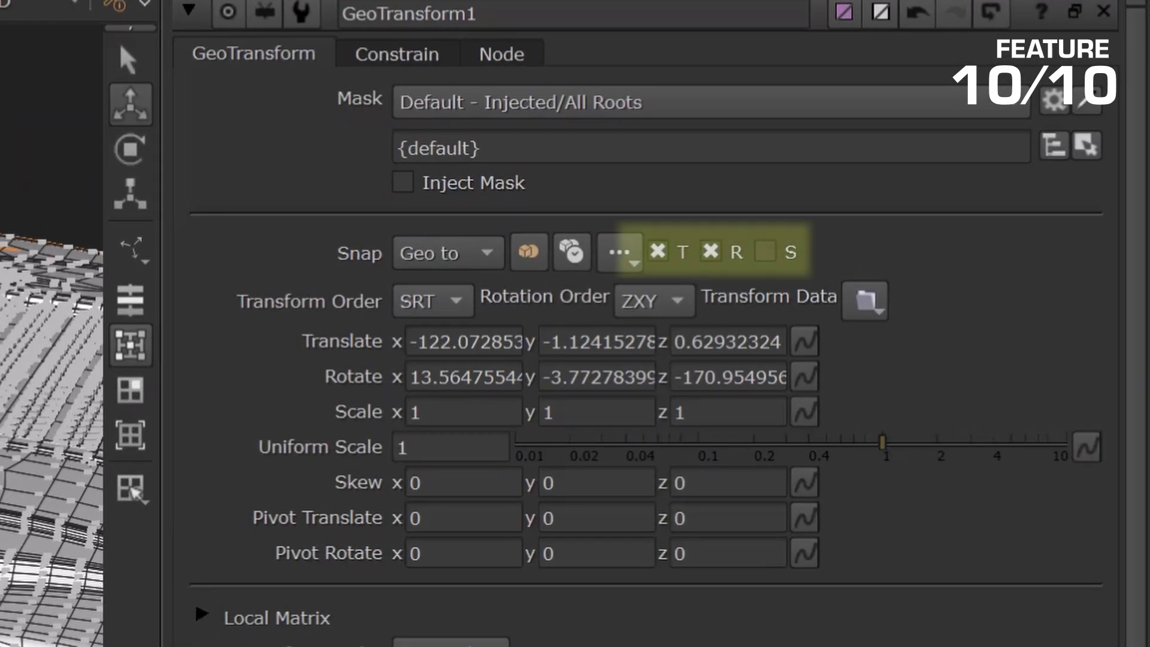
left_click(572, 253)
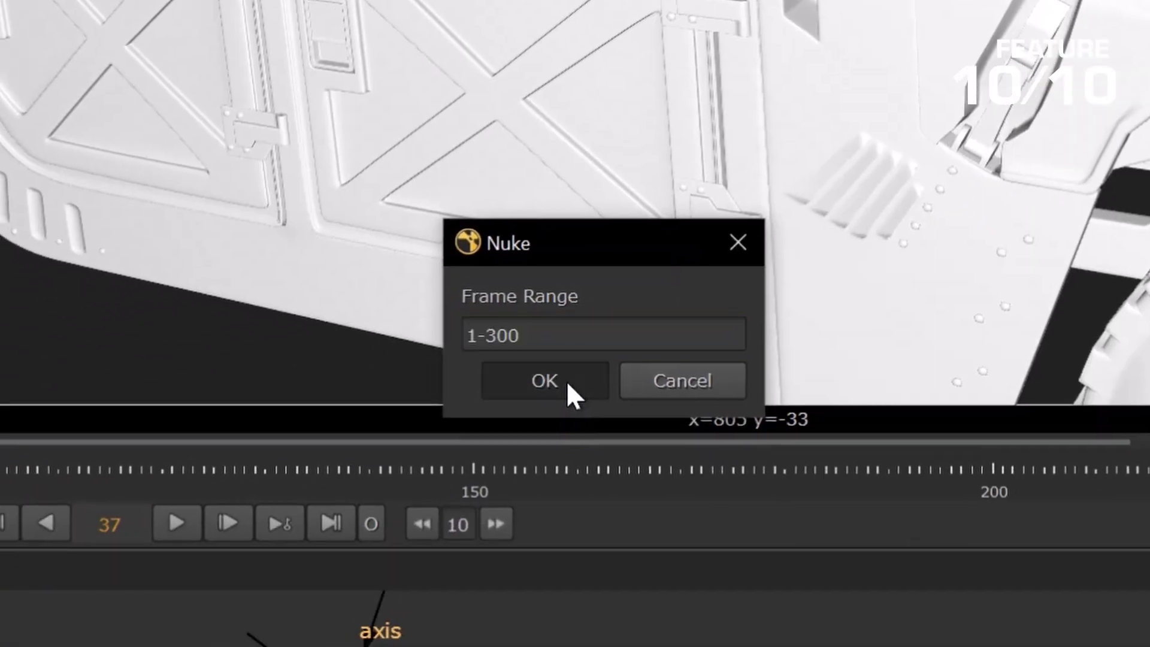
left_click(565, 380)
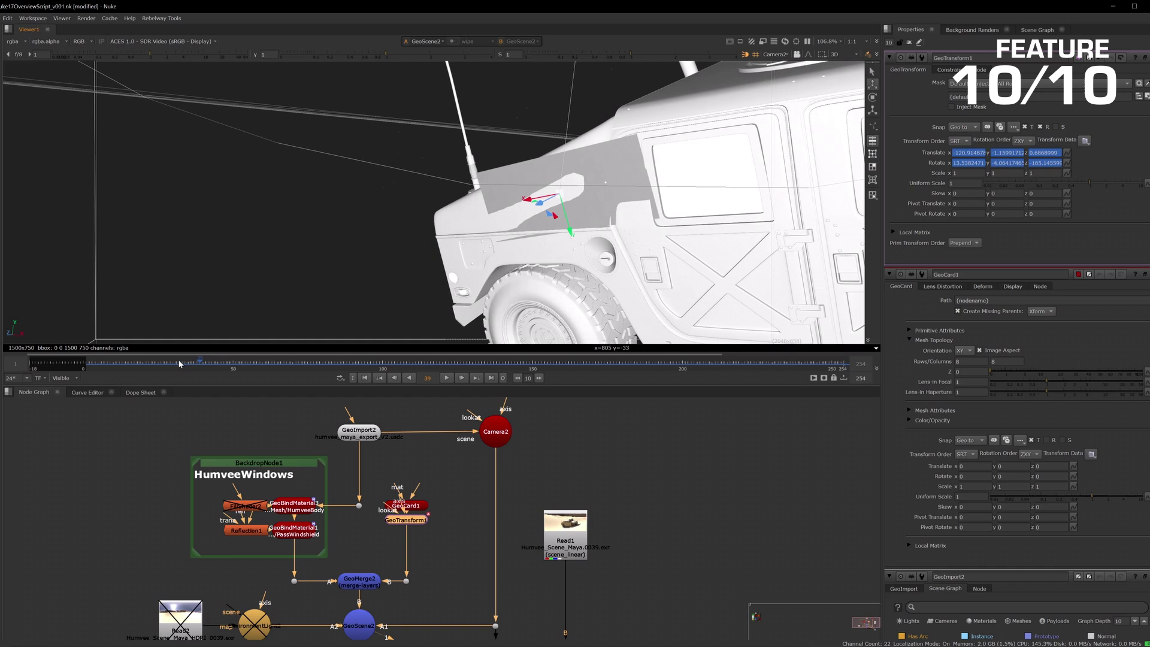
left_click_drag(179, 363, 201, 364)
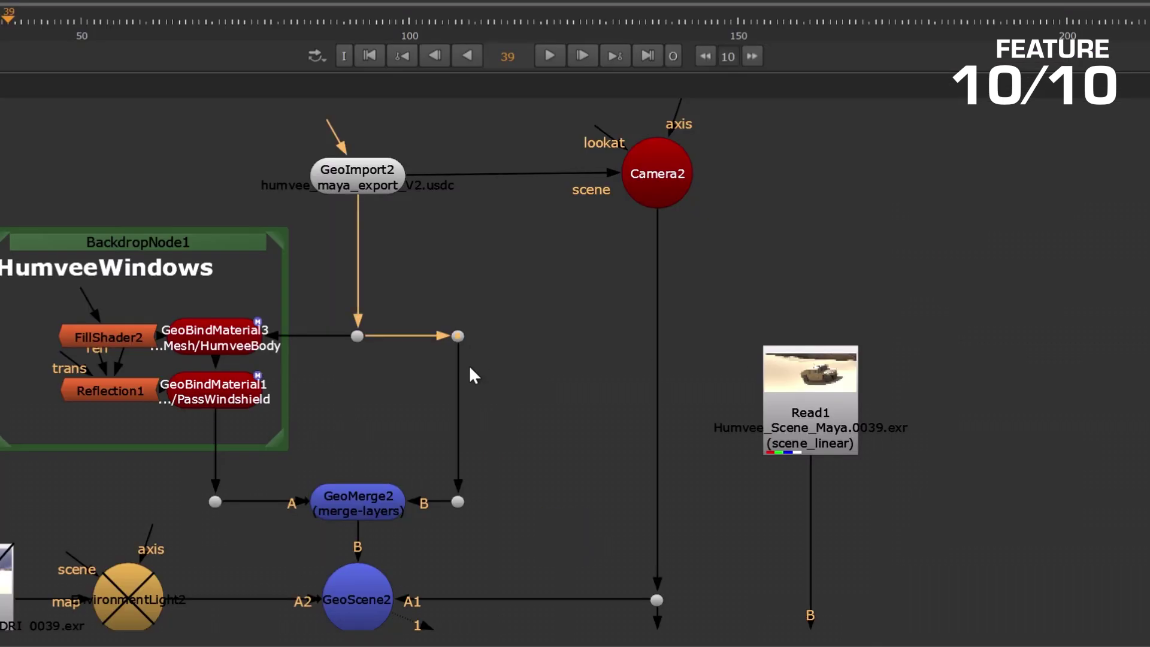
- Add GeoMerge1 to bring GeoCard1 into the scene
key("Tab")
key("Return")
key("Tab")
type("geomerge")
key("Return")
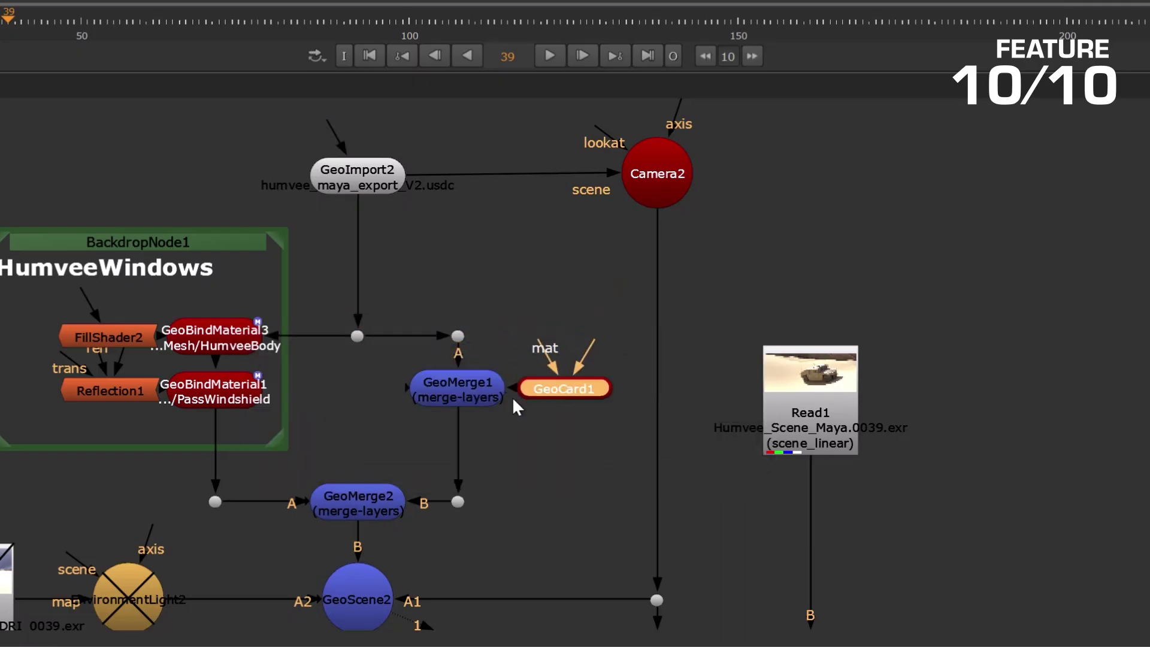
- Add a GeoConstrain on PassRearWindow with Point set to Face and Type set to Parent
key("Tab")
type("geocon")
key("Return")
key("Return")
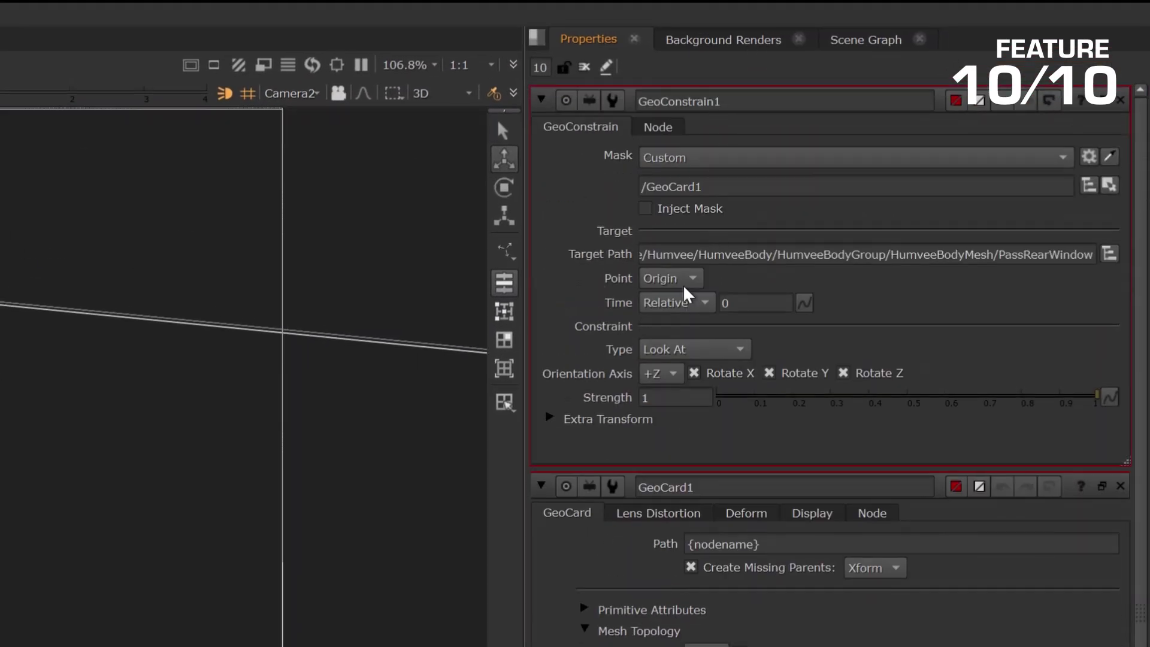
left_click(684, 286)
left_click(688, 326)
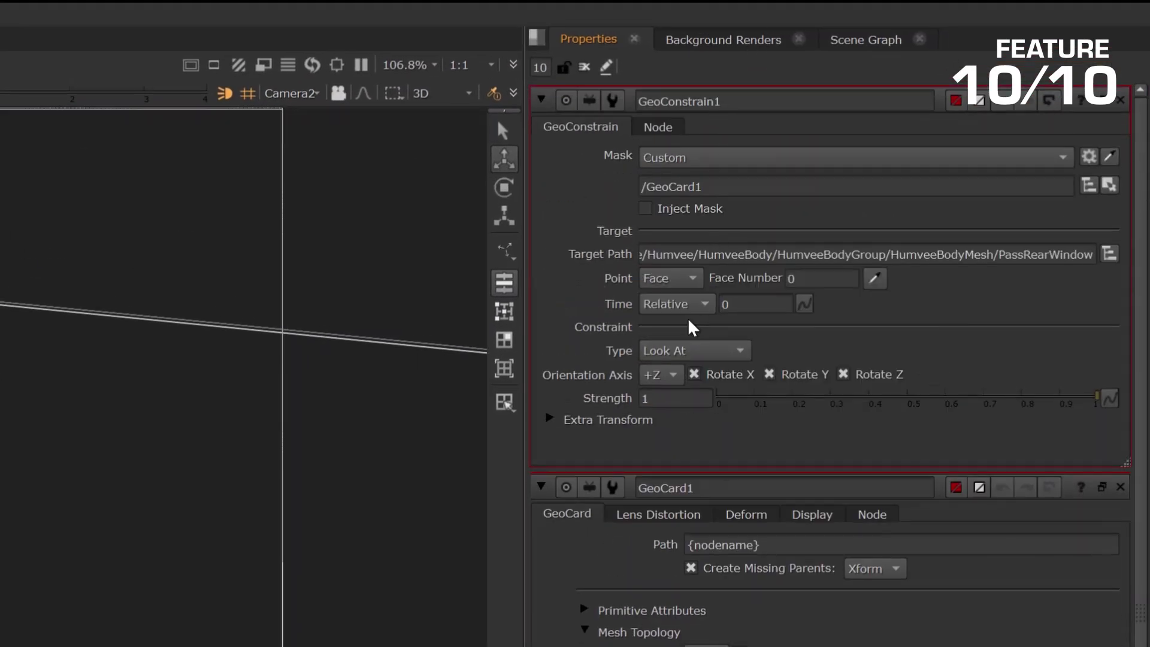
left_click(693, 349)
left_click(687, 381)
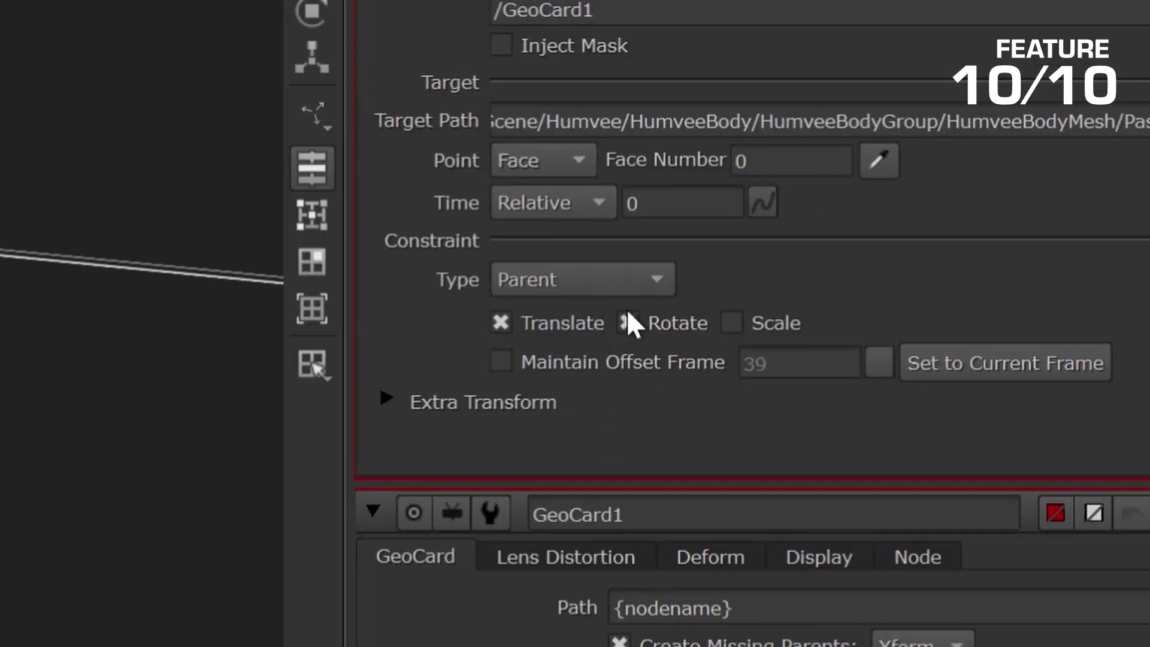